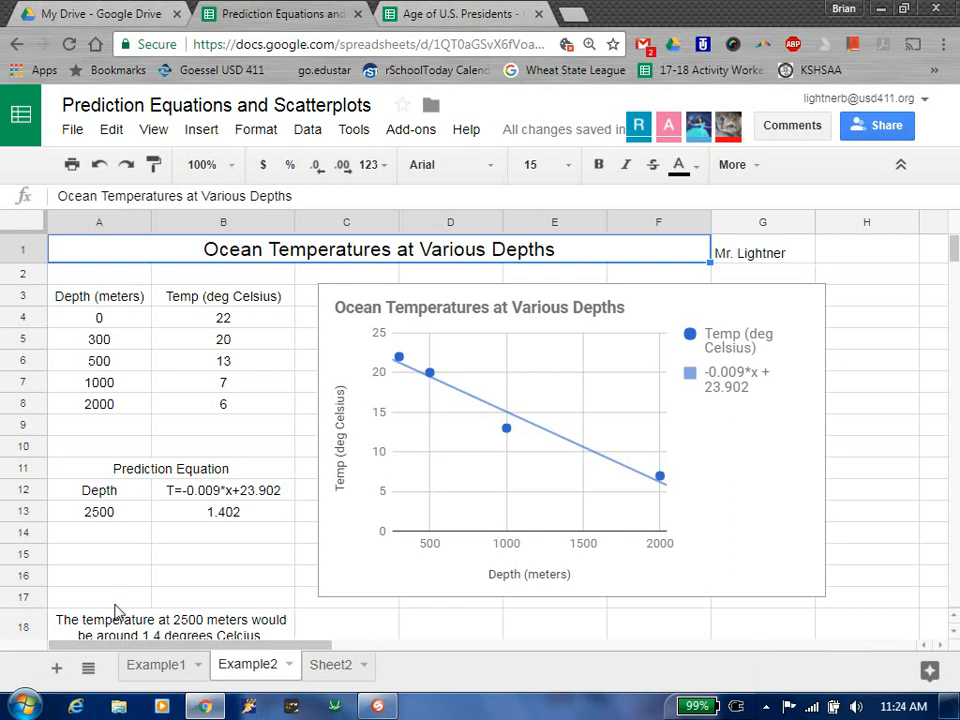
Switch to the Sphere document camera view and examine the textbook's table of family size and median income.
{"action": "left_click", "coordinate": [388, 711]}
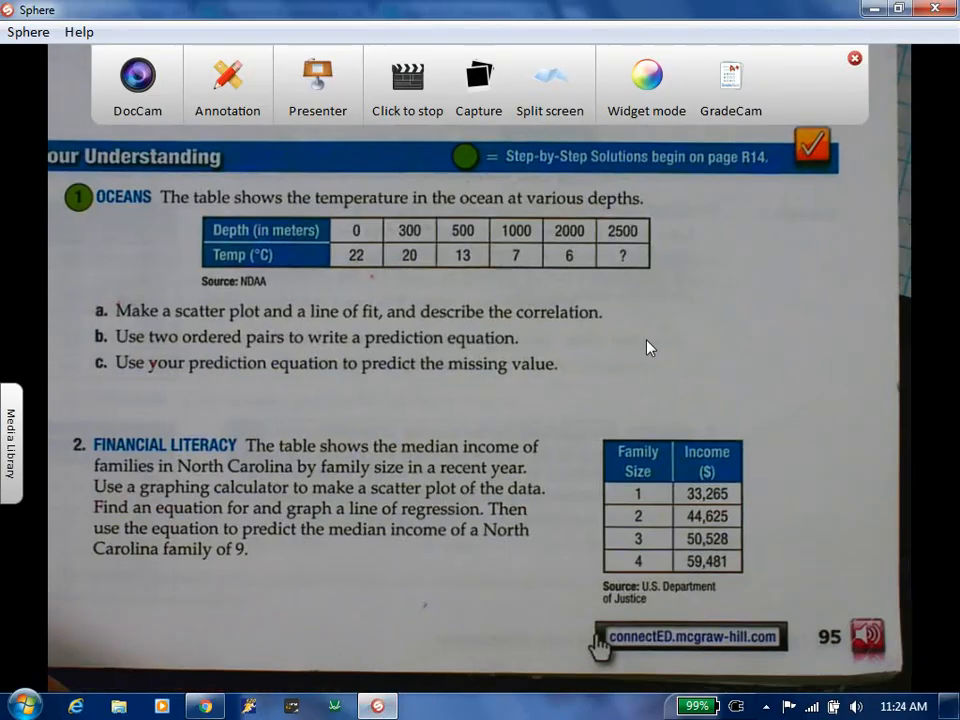
{"action": "left_click", "coordinate": [854, 58]}
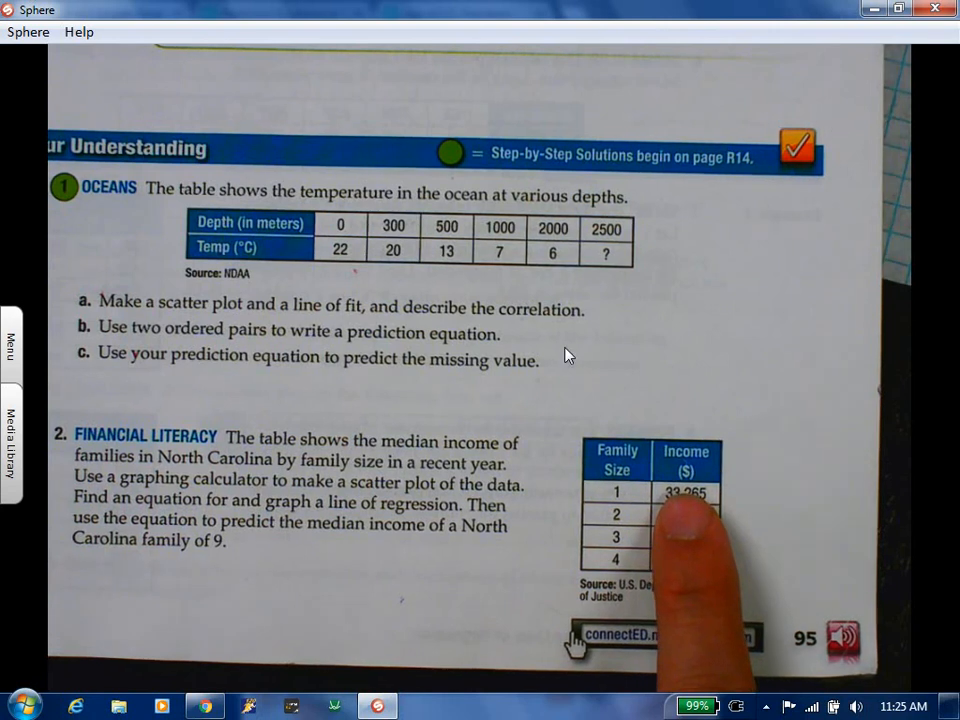
Return to the spreadsheet in Chrome and replace the title in row 1 with "Median Income Levels for Families in North Carolina".
{"action": "left_click", "coordinate": [205, 702]}
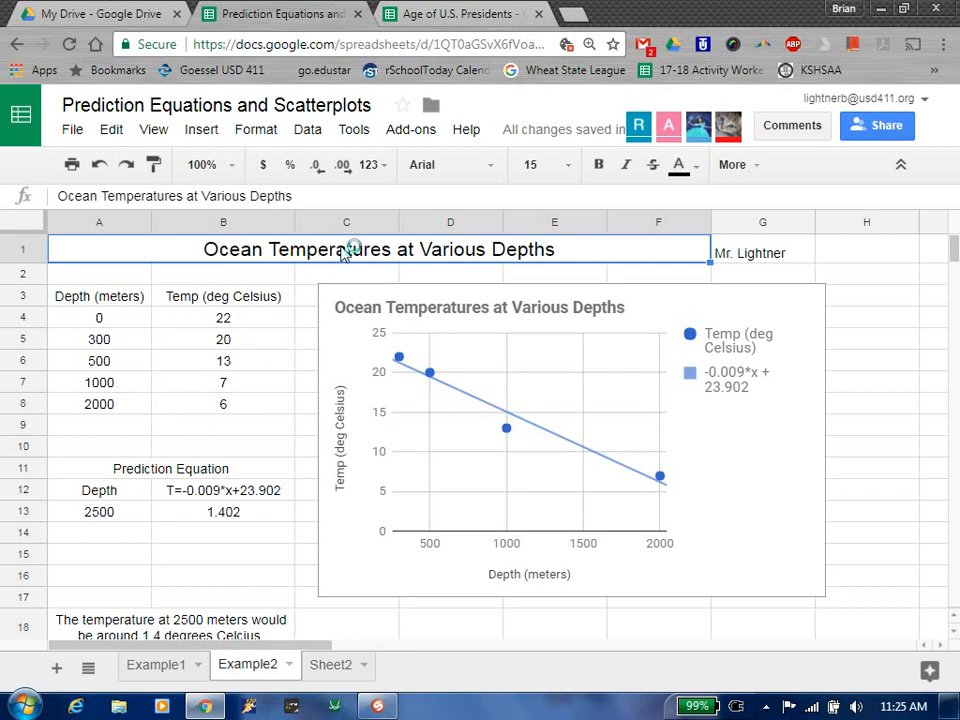
{"action": "type", "text": "Median Income Levels for Families in North Carolina"}
{"action": "key", "text": "Return"}
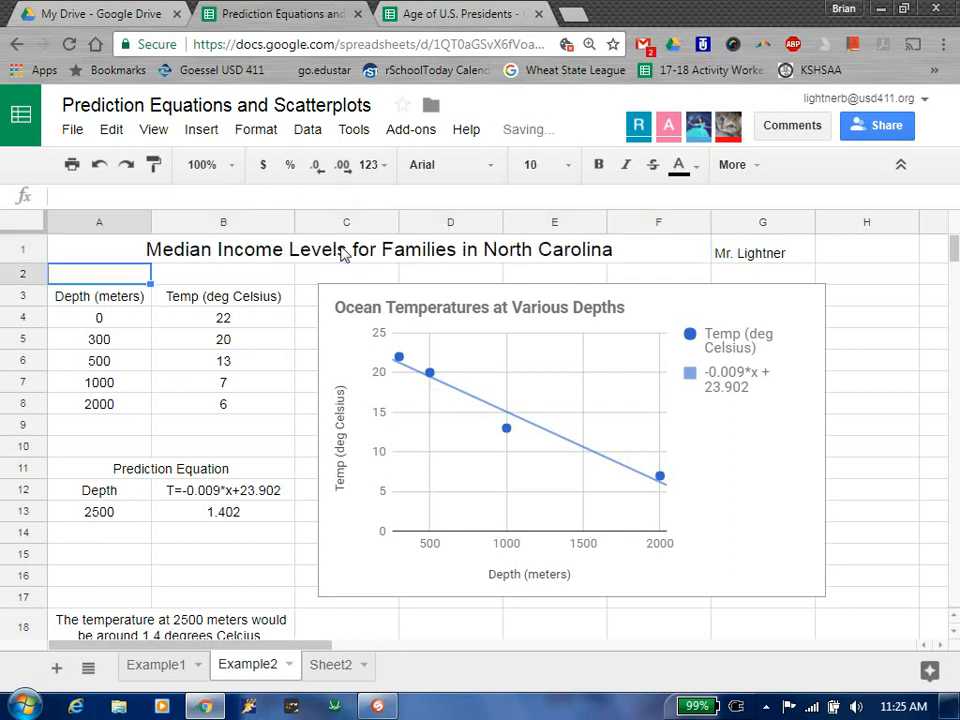
Replace the depth column with the heading "Family Size" and the values 1 to 4 in A4:A7, and clear A8.
{"action": "key", "text": "Down"}
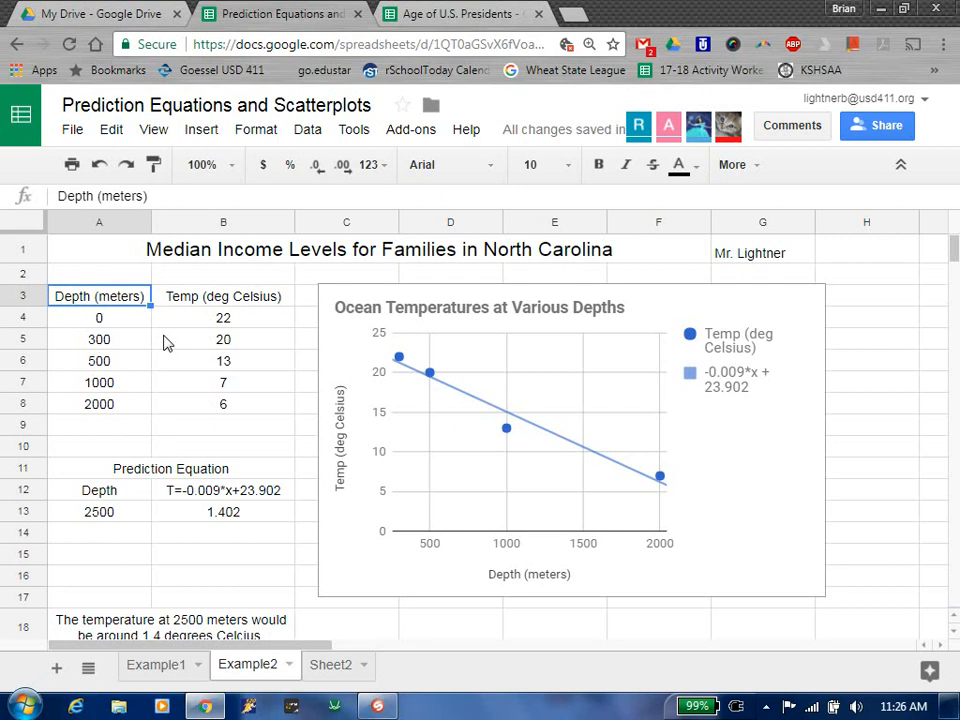
{"action": "type", "text": "Family Size"}
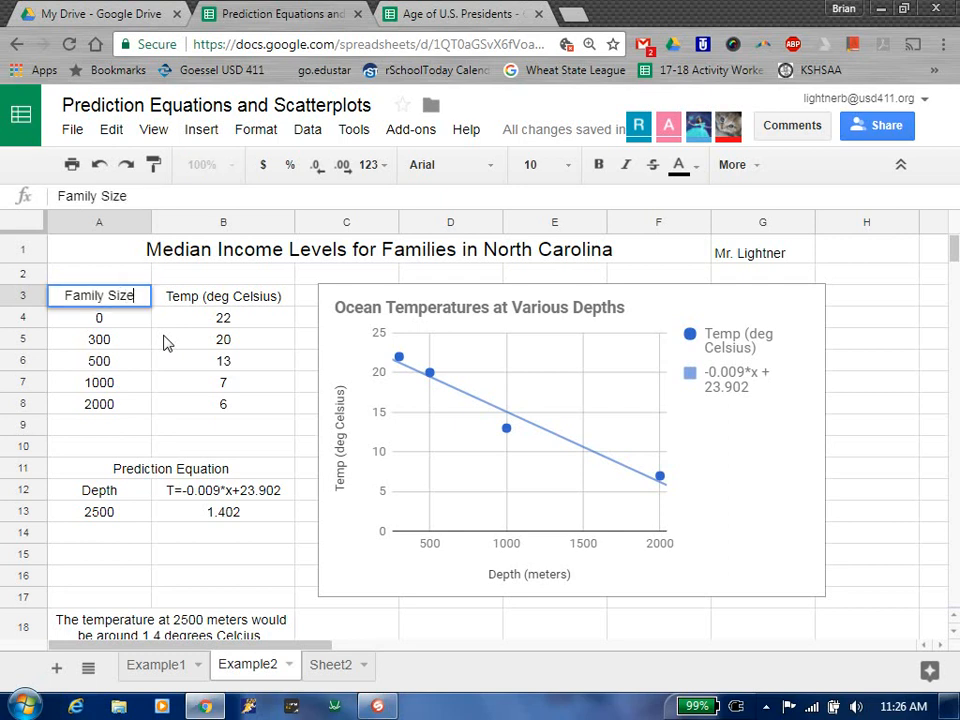
{"action": "key", "text": "Return"}
{"action": "type", "text": "1"}
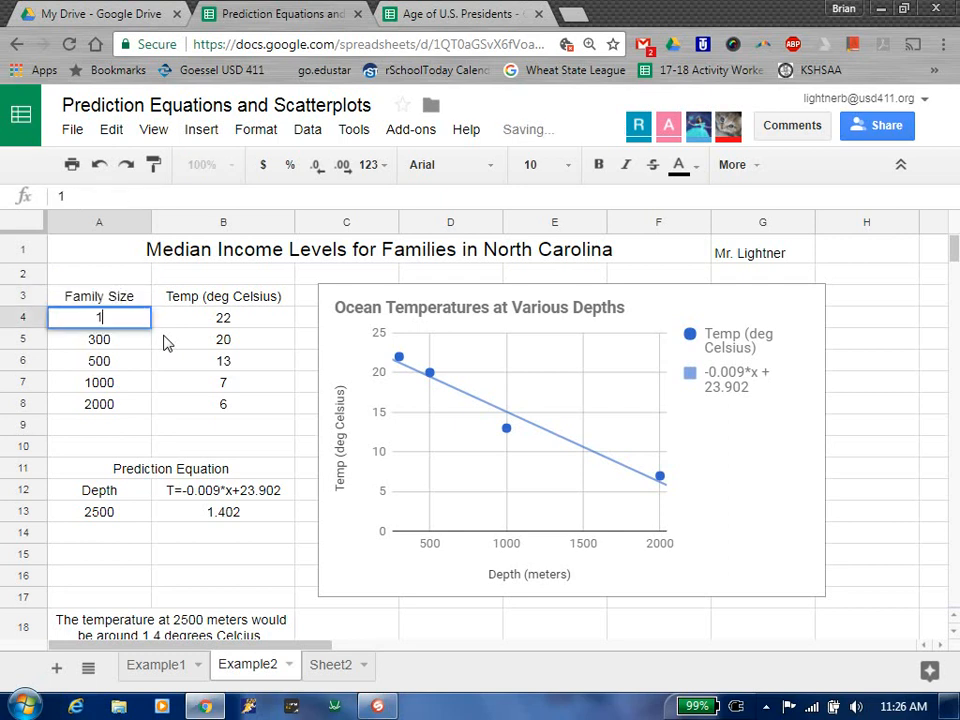
{"action": "key", "text": "Return"}
{"action": "type", "text": "2"}
{"action": "key", "text": "Return"}
{"action": "type", "text": "3"}
{"action": "key", "text": "Return"}
{"action": "type", "text": "4"}
{"action": "key", "text": "Return"}
{"action": "key", "text": "Delete"}
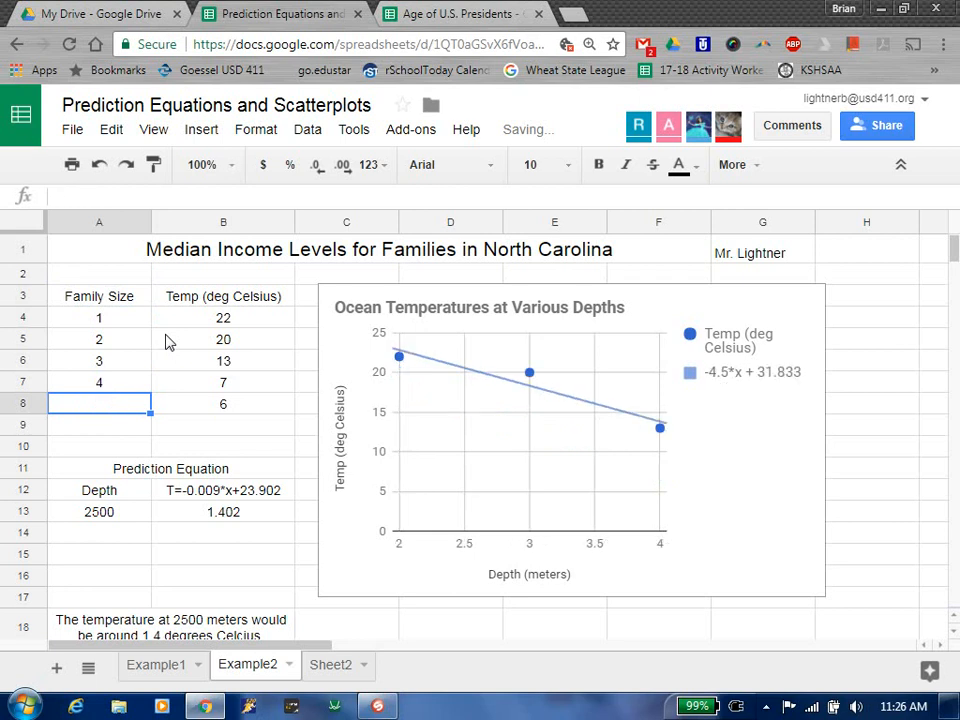
Change the temperature column heading in B3 to "Income ($)".
{"action": "key", "text": "Right"}
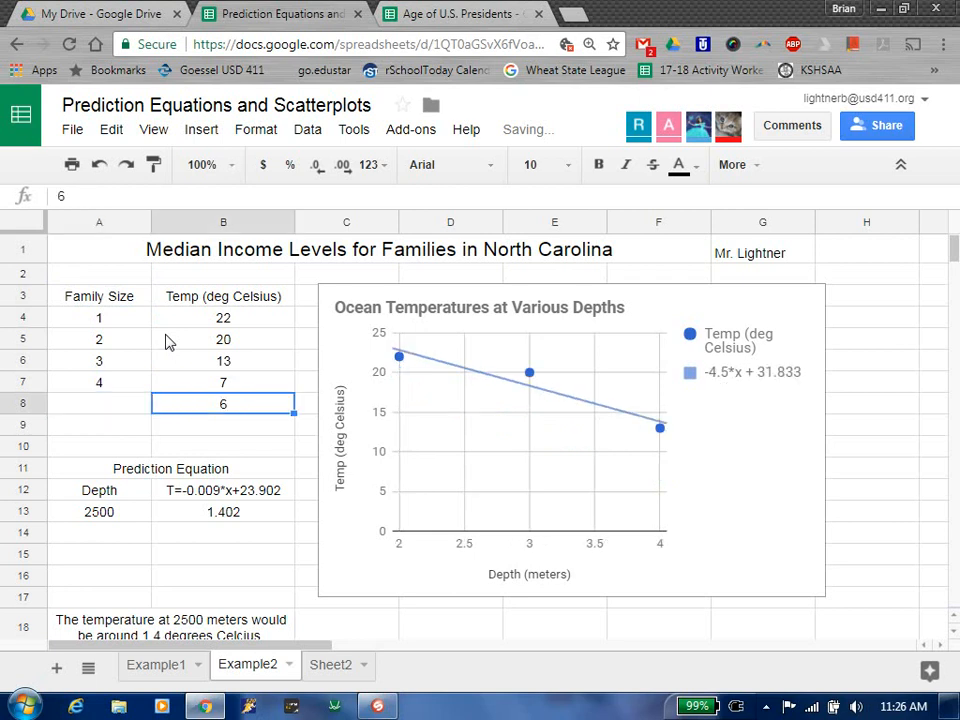
{"action": "key", "text": "Up"}
{"action": "key", "text": "Up"}
{"action": "key", "text": "Up"}
{"action": "key", "text": "Up"}
{"action": "key", "text": "Up"}
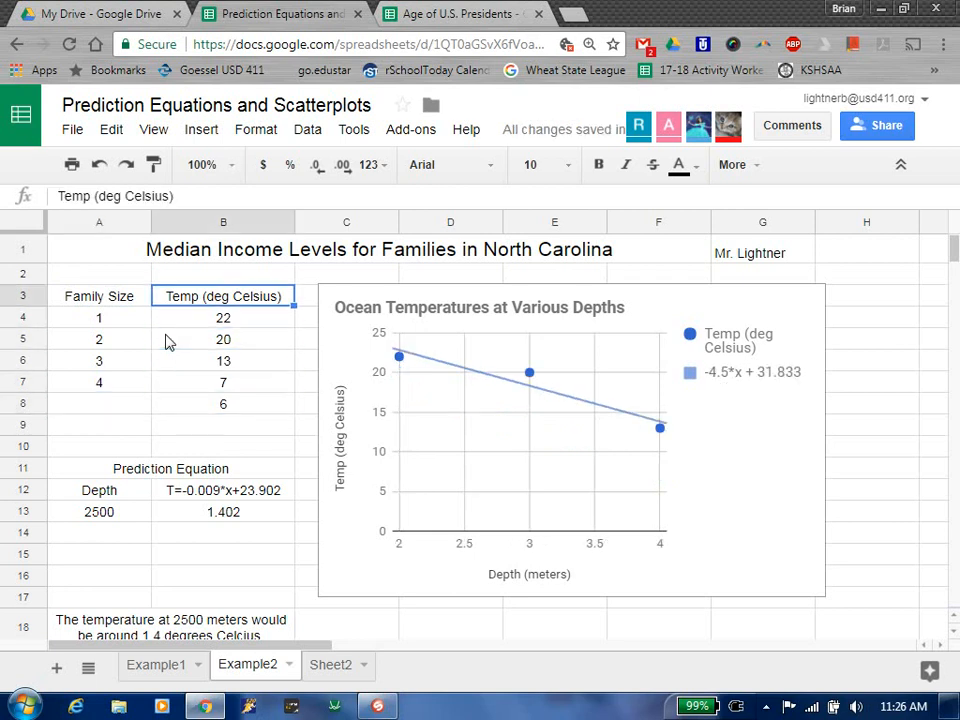
{"action": "type", "text": "Income"}
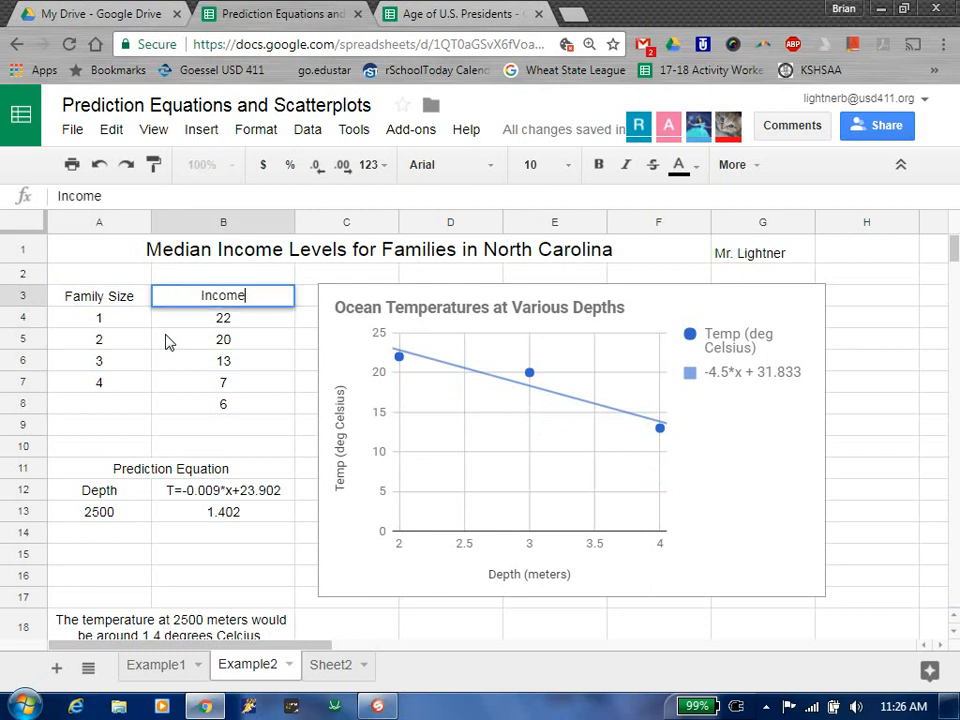
{"action": "type", "text": " ($)"}
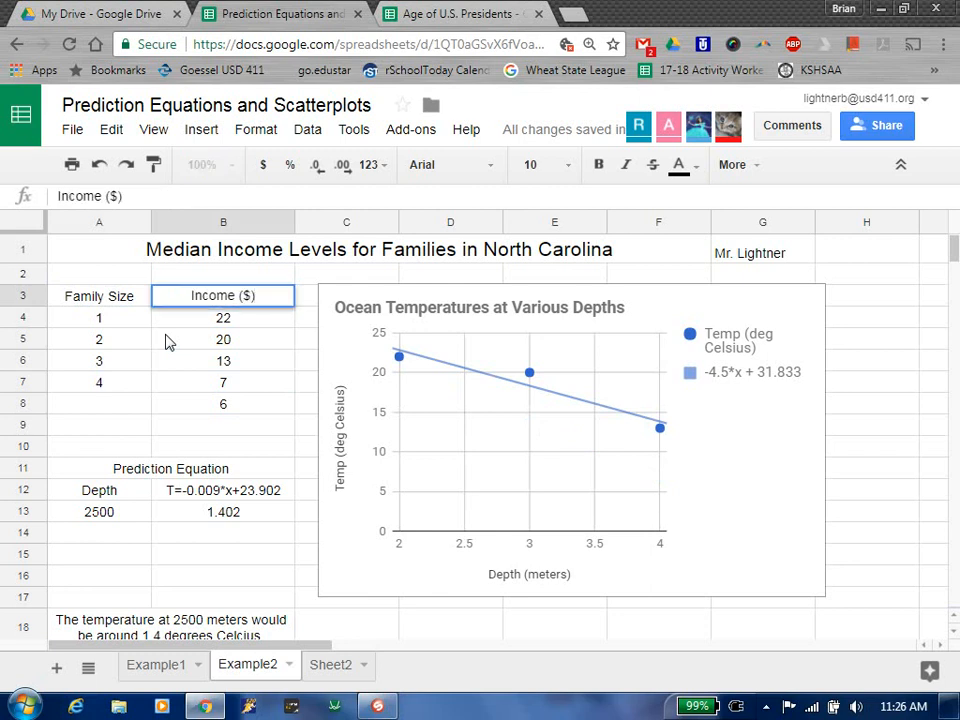
{"action": "key", "text": "Return"}
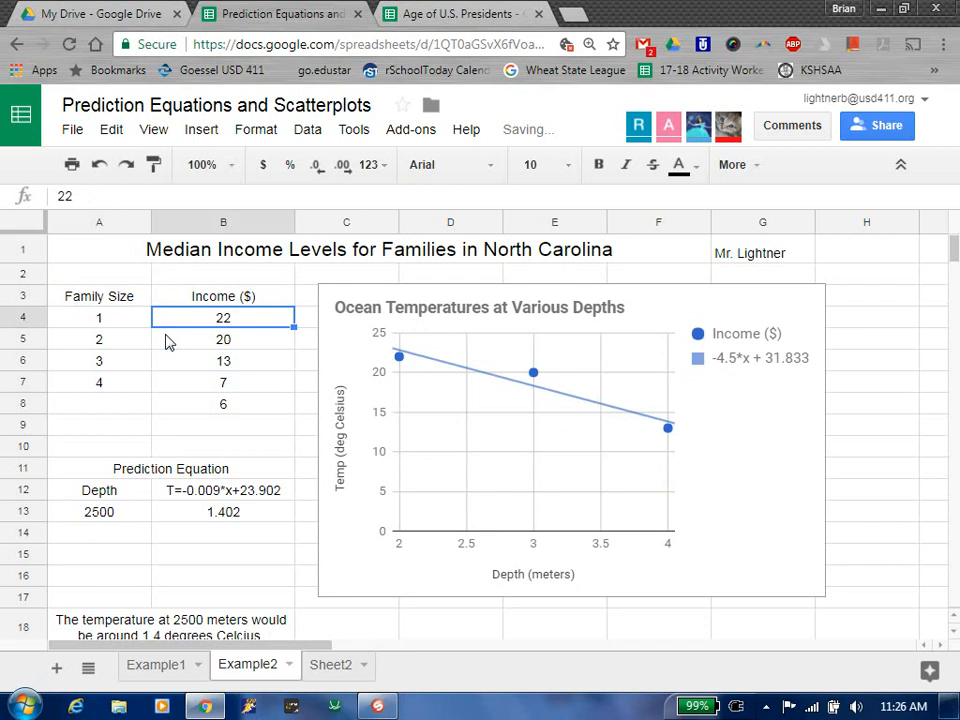
Enter the incomes 33265, 44625, 50528 and 59481 in B4:B7 and clear the leftover value in B8.
{"action": "type", "text": "33265"}
{"action": "key", "text": "Return"}
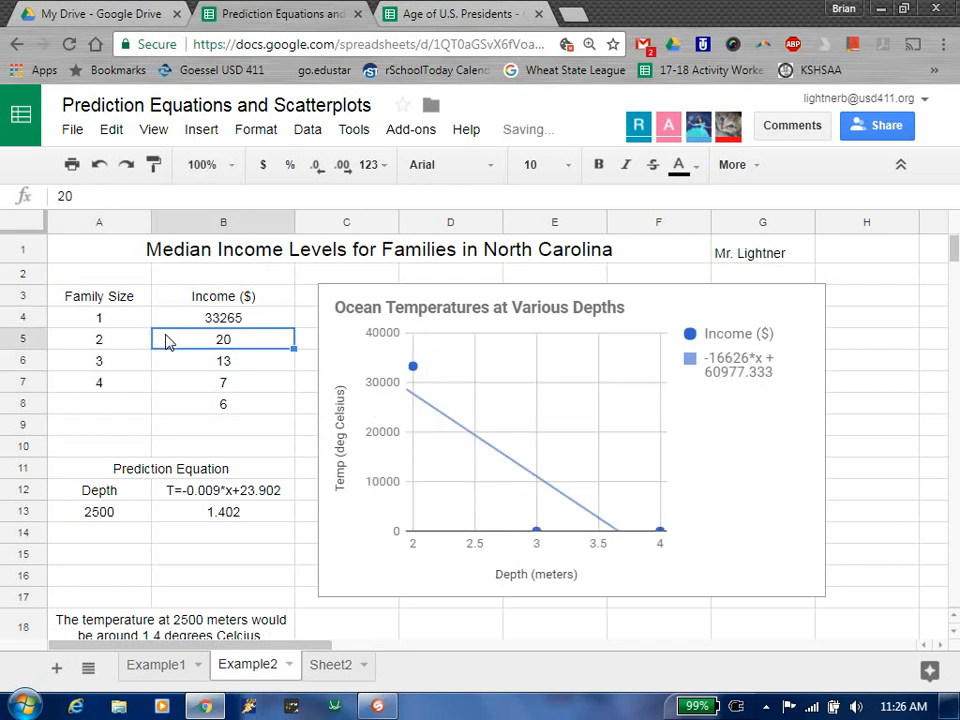
{"action": "type", "text": "44625"}
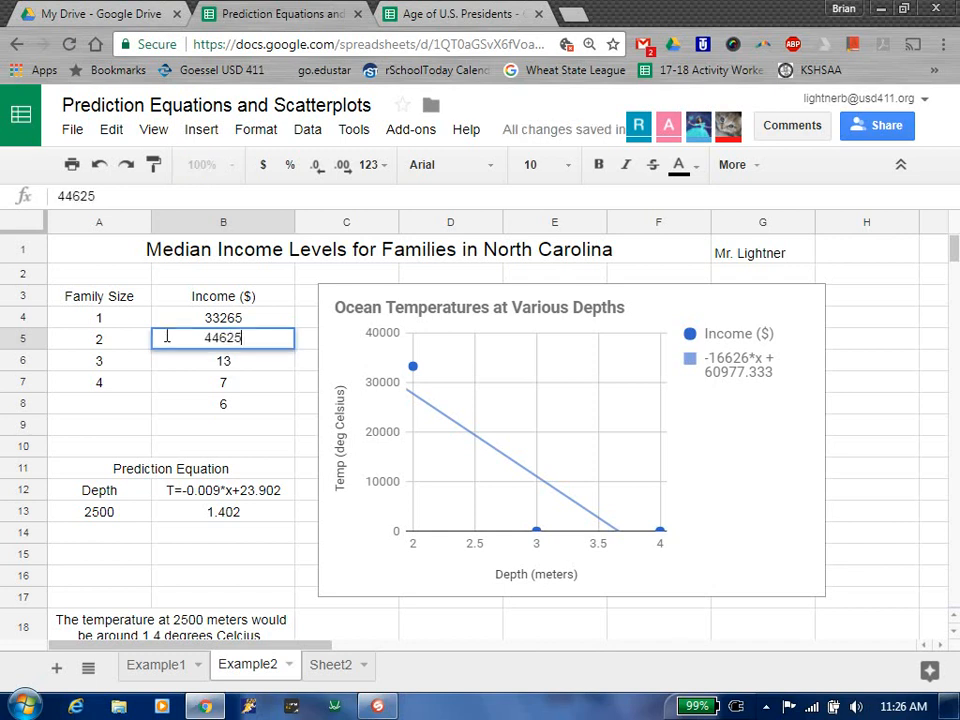
{"action": "key", "text": "Return"}
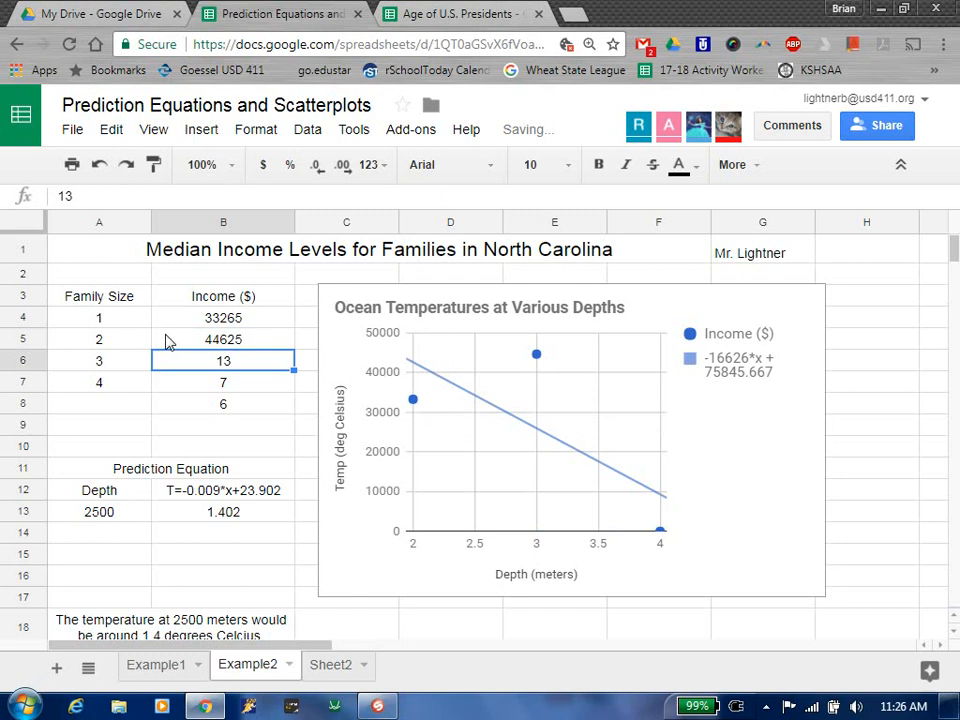
{"action": "type", "text": "50528"}
{"action": "key", "text": "Return"}
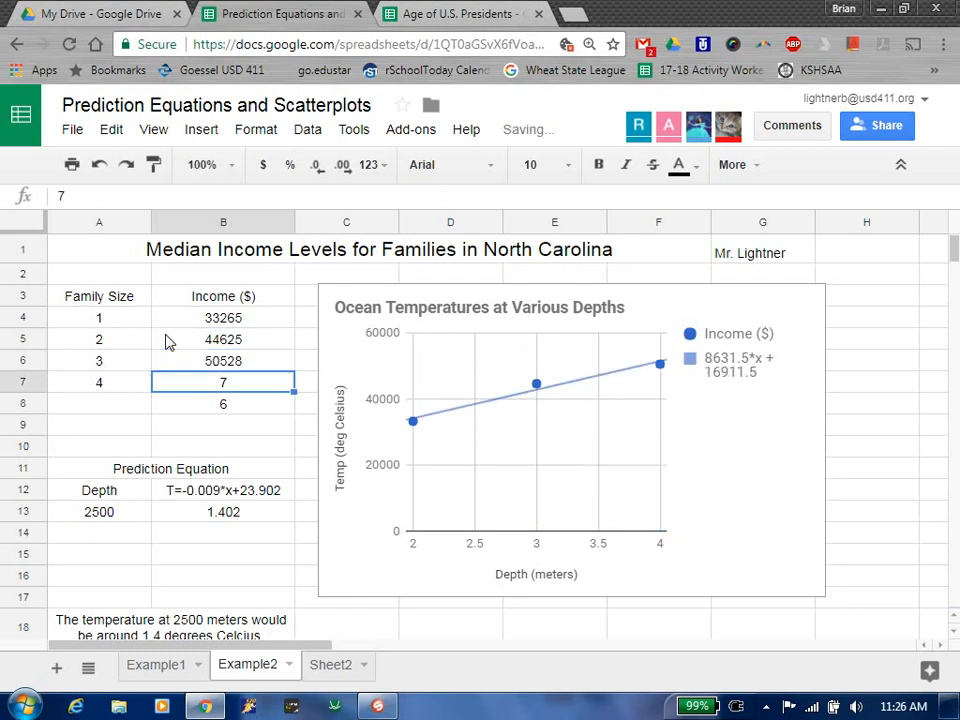
{"action": "type", "text": "59481"}
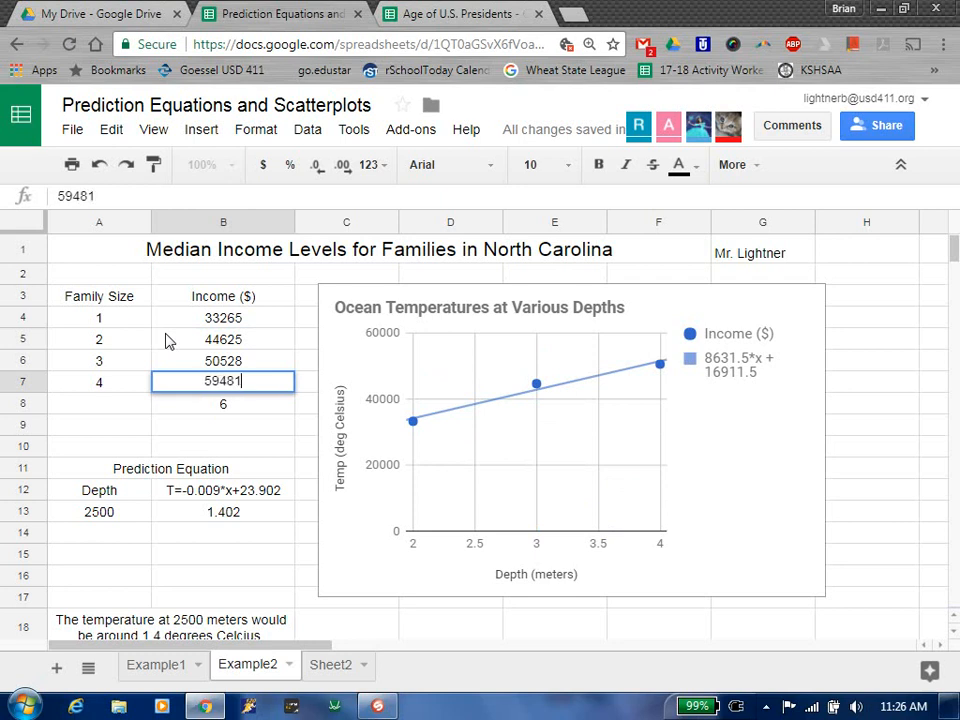
{"action": "key", "text": "Return"}
{"action": "key", "text": "Delete"}
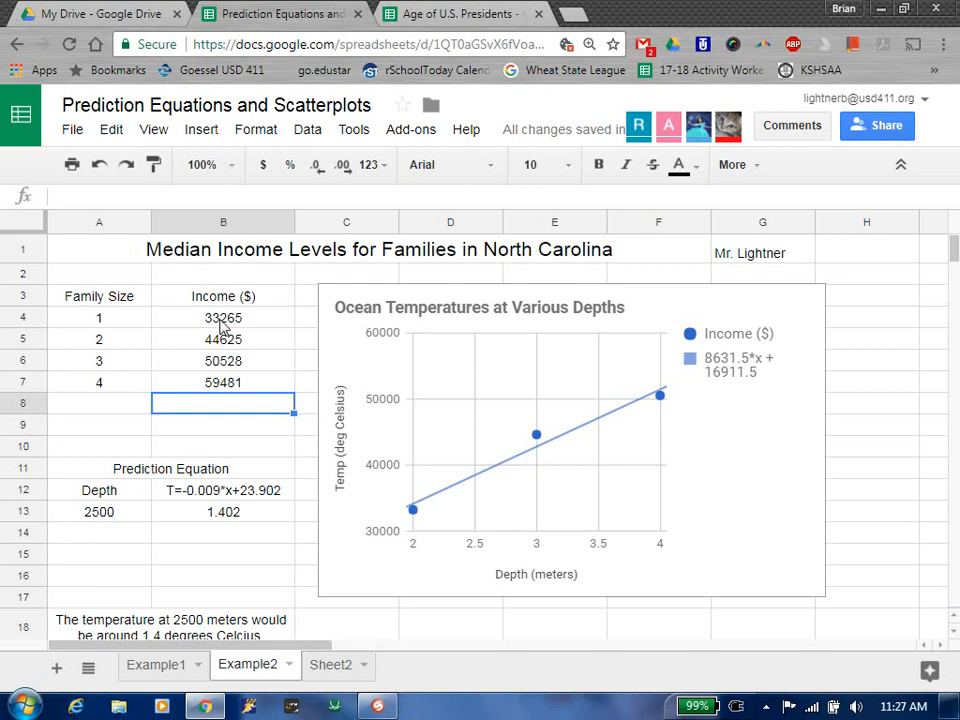
Format the income values in B4:B7 as currency with no decimal places.
{"action": "left_click_drag", "start_coordinate": [226, 322], "coordinate": [228, 382]}
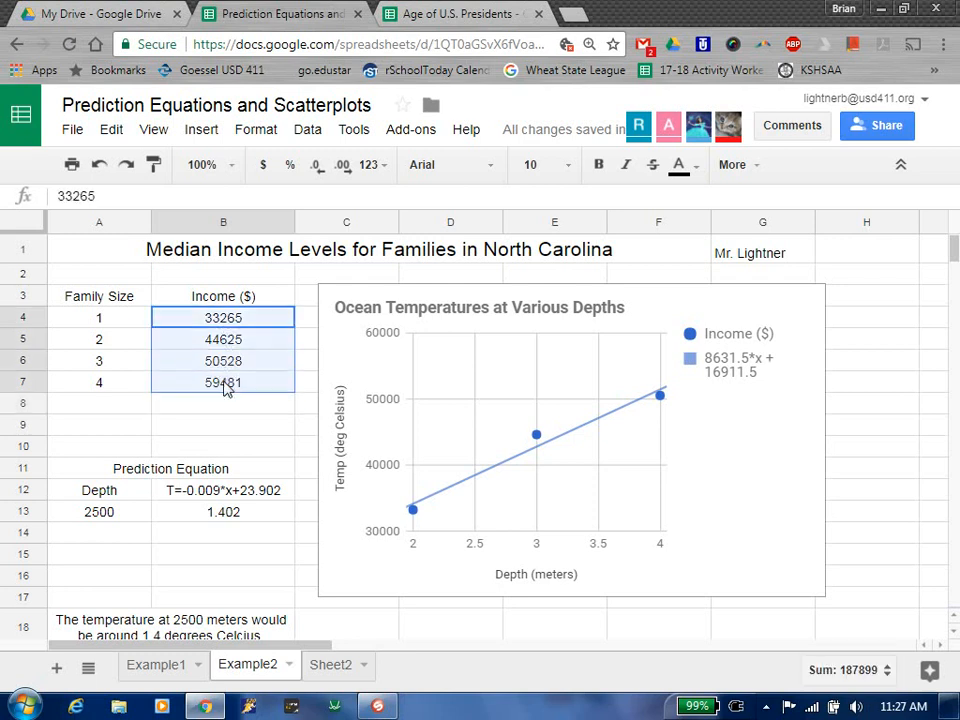
{"action": "left_click", "coordinate": [263, 166]}
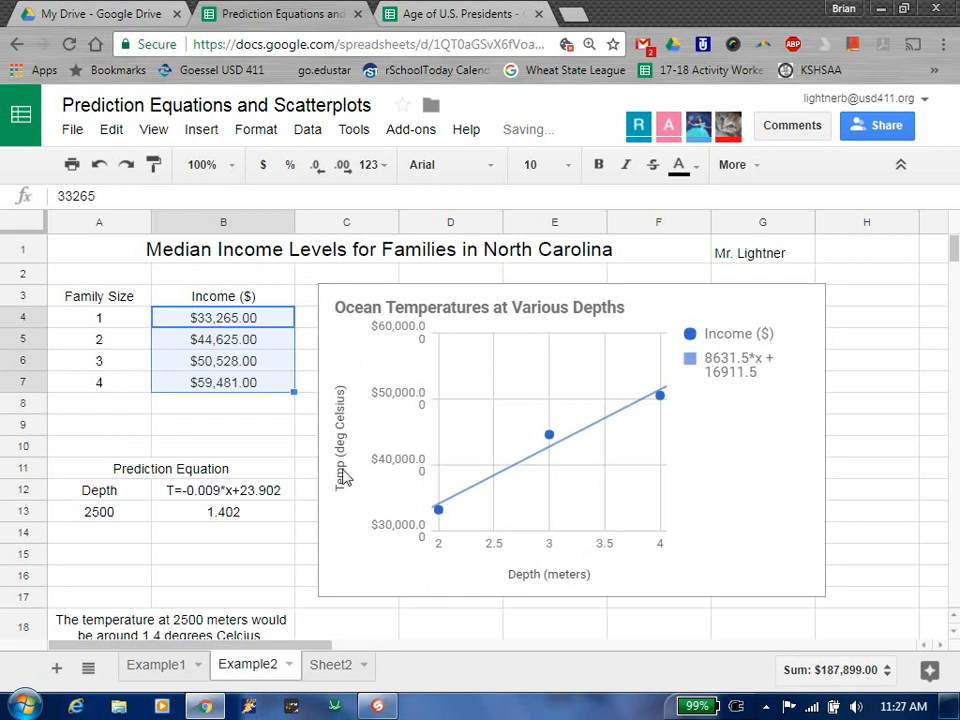
{"action": "left_click", "coordinate": [348, 172]}
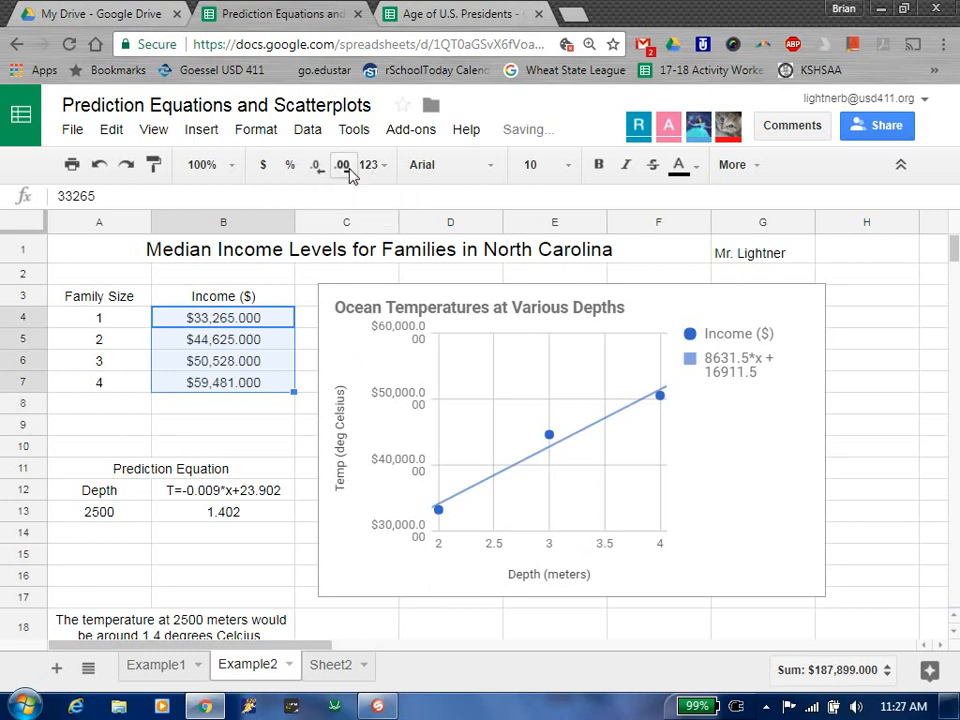
{"action": "left_click", "coordinate": [318, 172]}
{"action": "left_click", "coordinate": [318, 172]}
{"action": "left_click", "coordinate": [318, 172]}
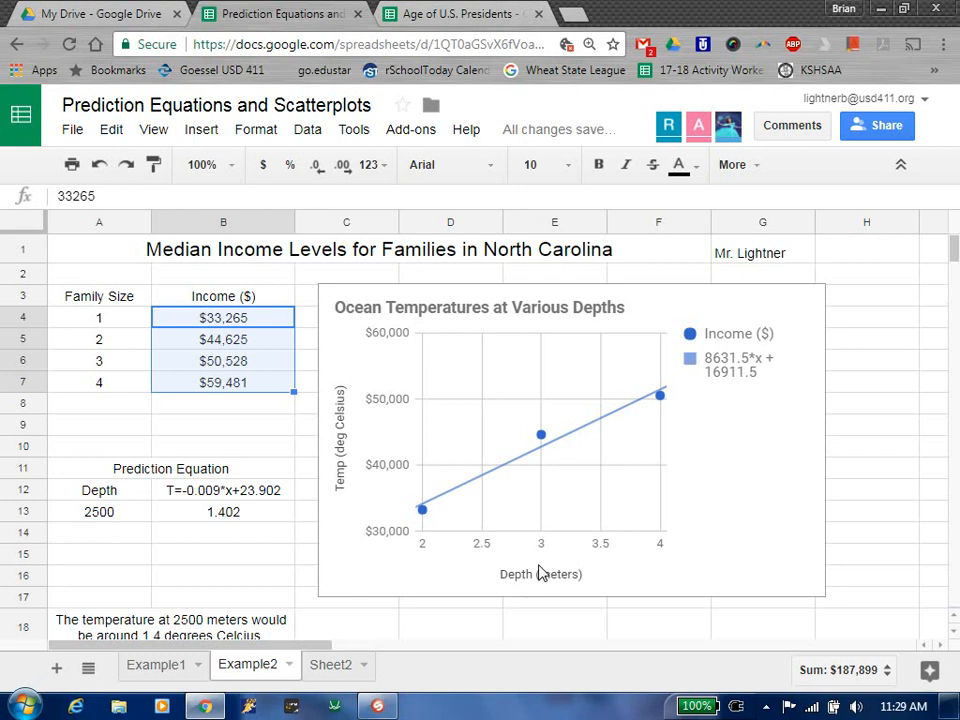
Delete the old ocean temperatures chart and insert a new chart from the family size and income data in A3:B7.
{"action": "left_click", "coordinate": [672, 314]}
{"action": "key", "text": "Delete"}
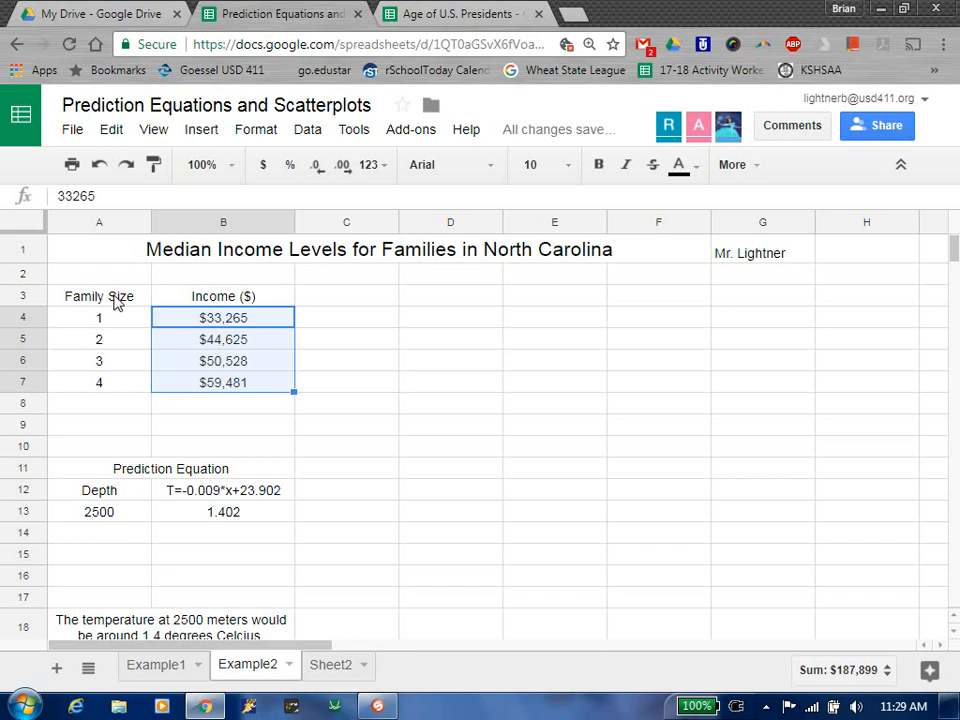
{"action": "left_click_drag", "start_coordinate": [114, 300], "coordinate": [194, 388]}
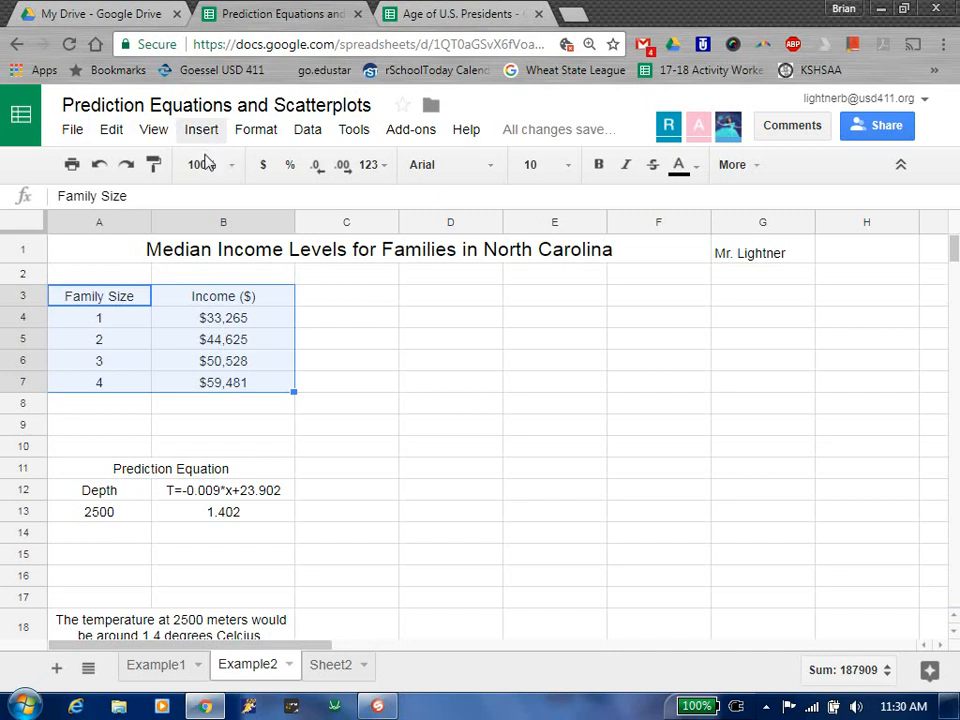
{"action": "left_click", "coordinate": [203, 132]}
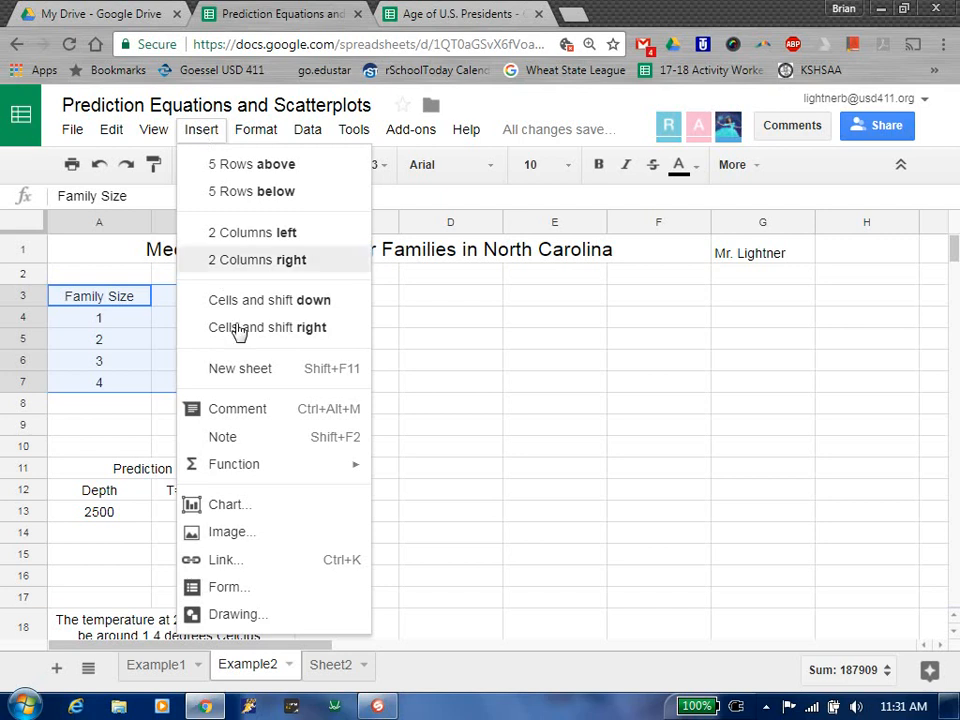
{"action": "left_click", "coordinate": [228, 506]}
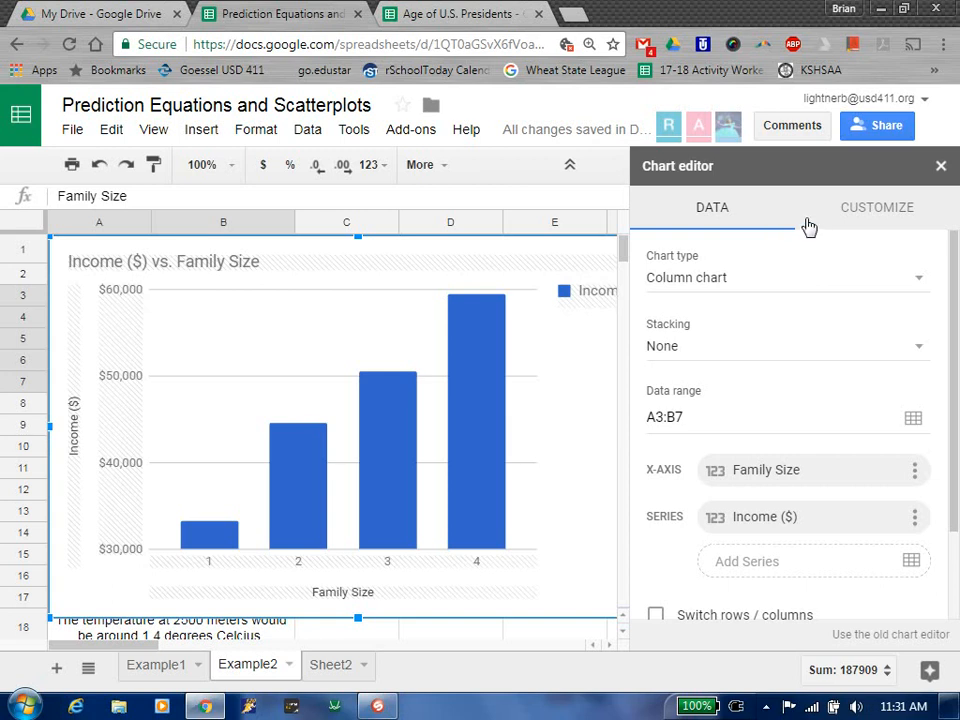
Change the new chart's type to a scatter chart.
{"action": "left_click", "coordinate": [917, 278]}
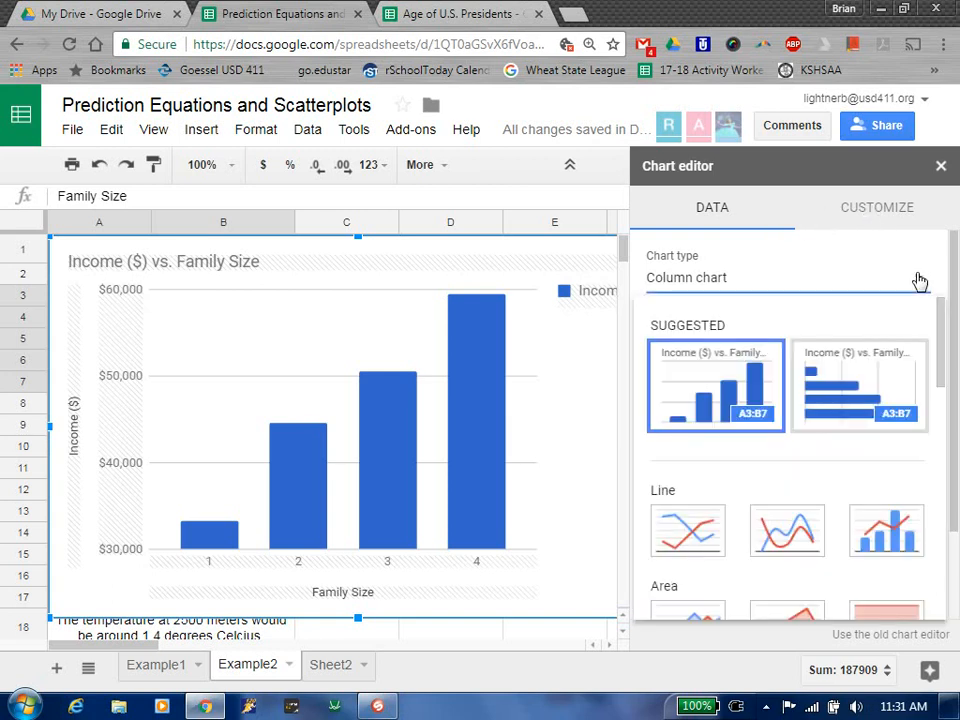
{"action": "scroll", "coordinate": [842, 450], "scroll_direction": "down", "scroll_amount": 5}
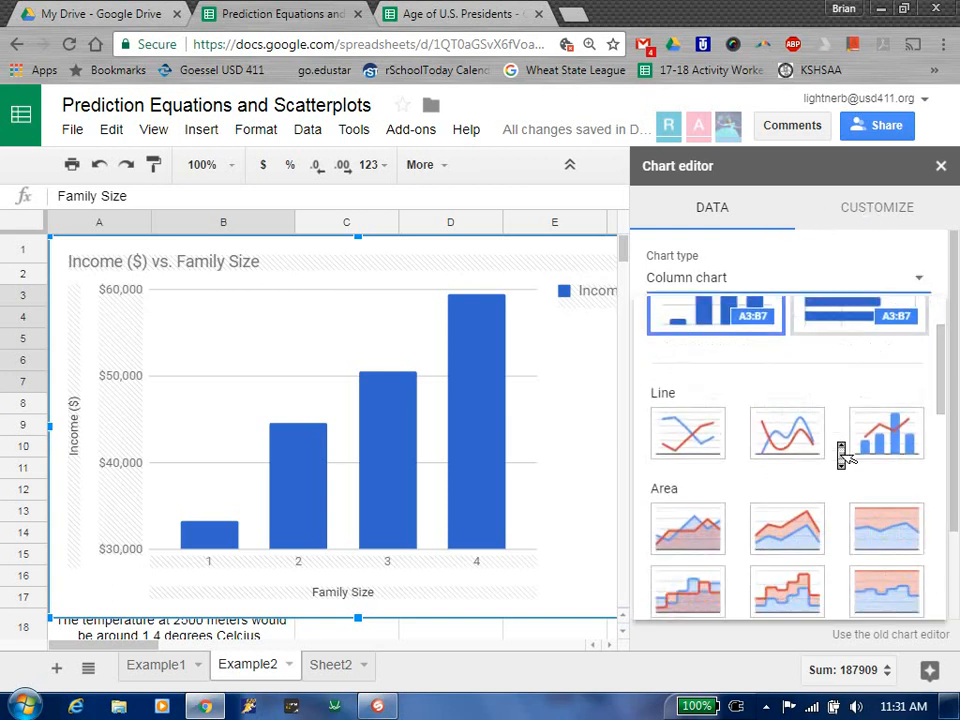
{"action": "scroll", "coordinate": [842, 450], "scroll_direction": "down", "scroll_amount": 5}
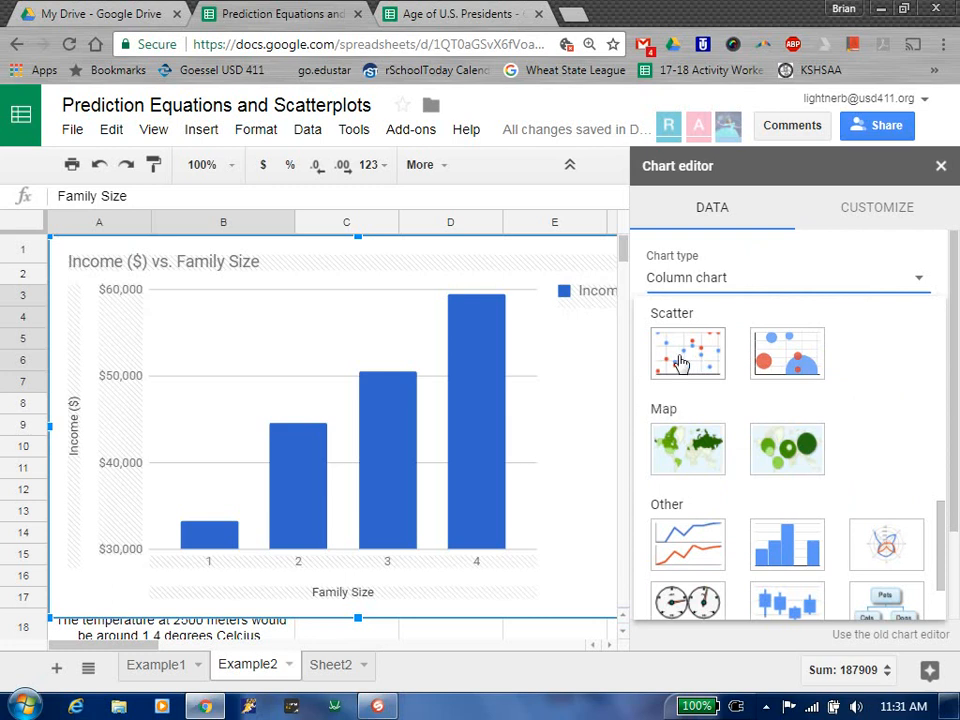
{"action": "left_click", "coordinate": [680, 362]}
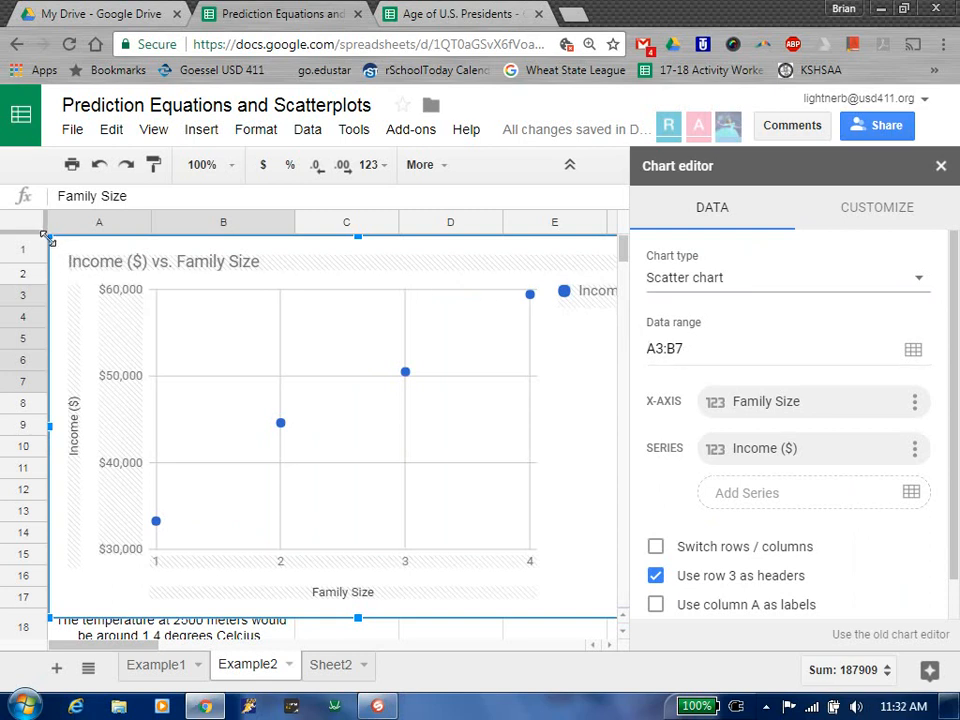
Shrink the scatter chart from its upper-left corner and reposition it over columns A to E, starting at row 4.
{"action": "left_click_drag", "start_coordinate": [47, 236], "coordinate": [188, 353]}
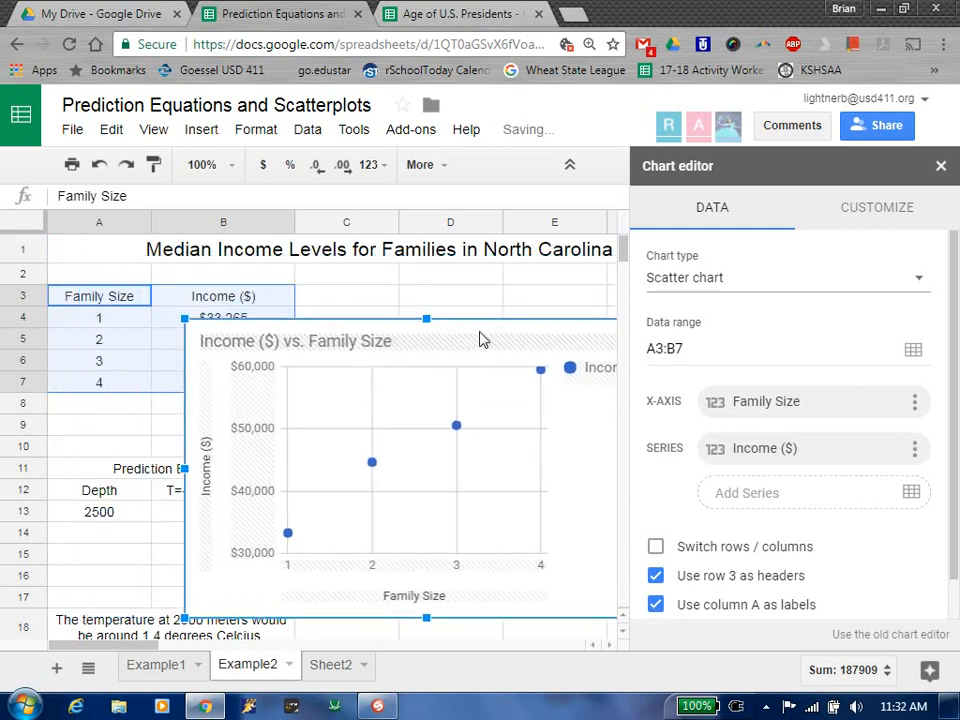
{"action": "left_click_drag", "start_coordinate": [482, 339], "coordinate": [418, 326]}
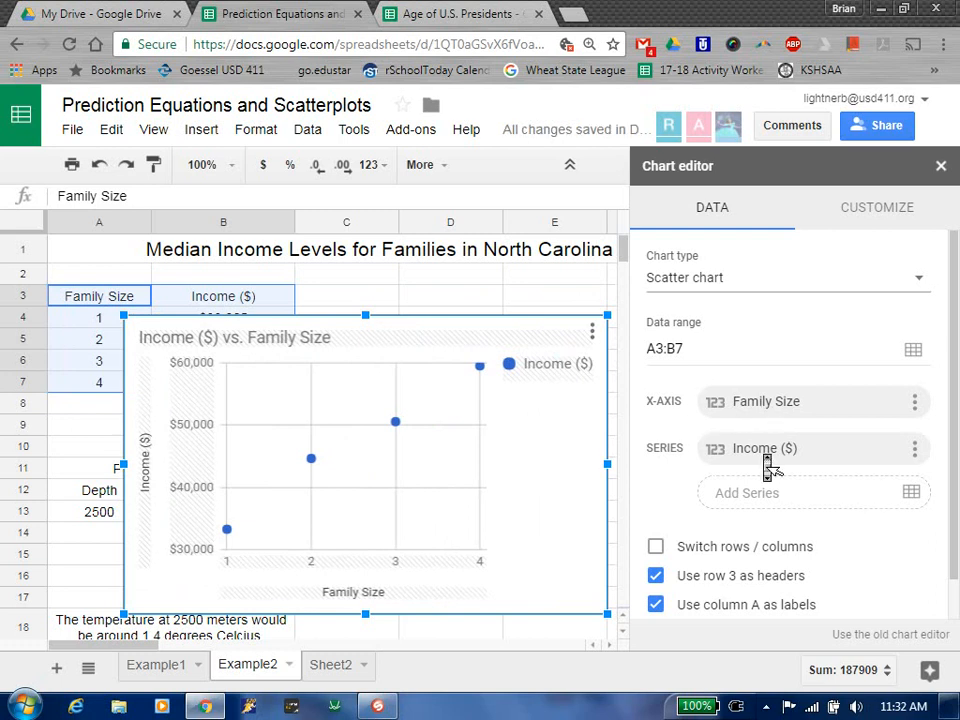
Turn off using column A as labels for the scatter chart.
{"action": "scroll", "coordinate": [768, 465], "scroll_direction": "down", "scroll_amount": 1}
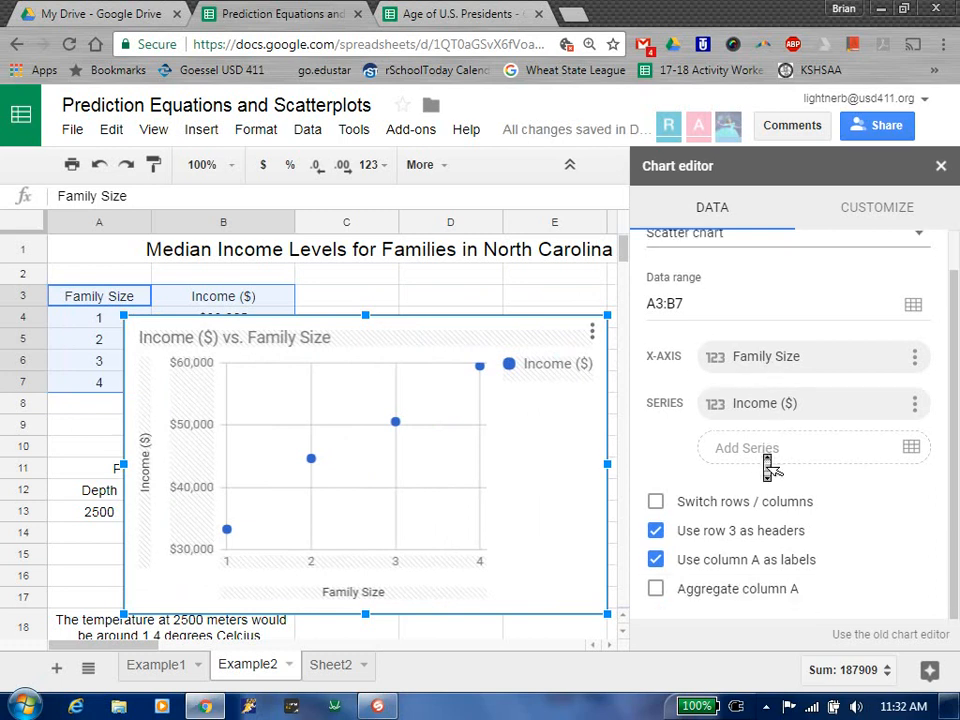
{"action": "left_click", "coordinate": [656, 561]}
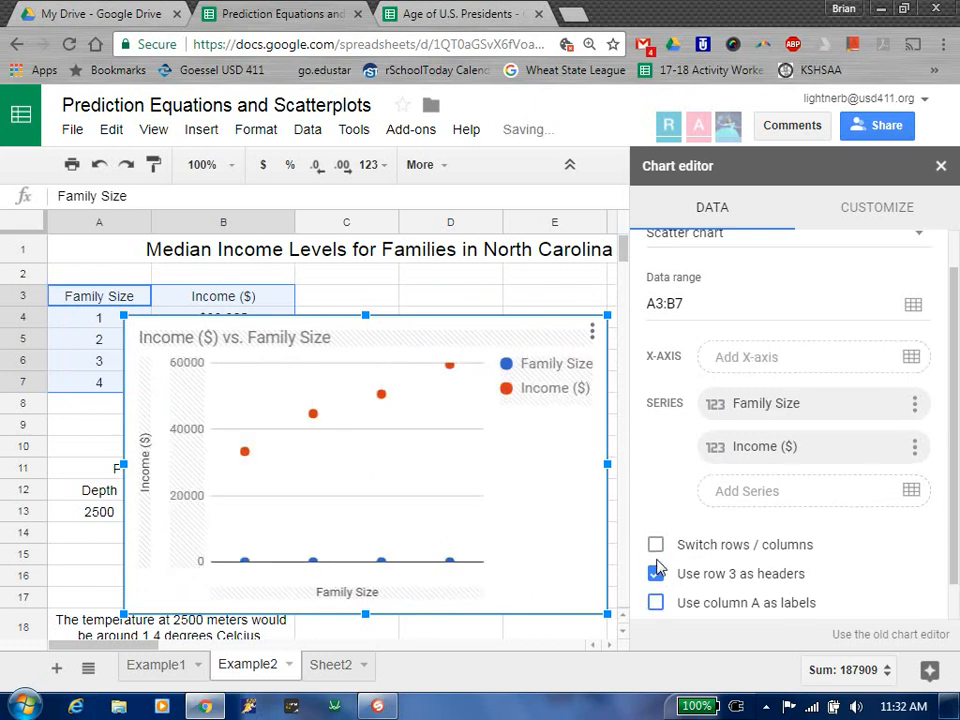
Switch the scatter chart's rows and columns and back so Family Size is the x-axis and Income ($) the only series.
{"action": "left_click", "coordinate": [655, 570]}
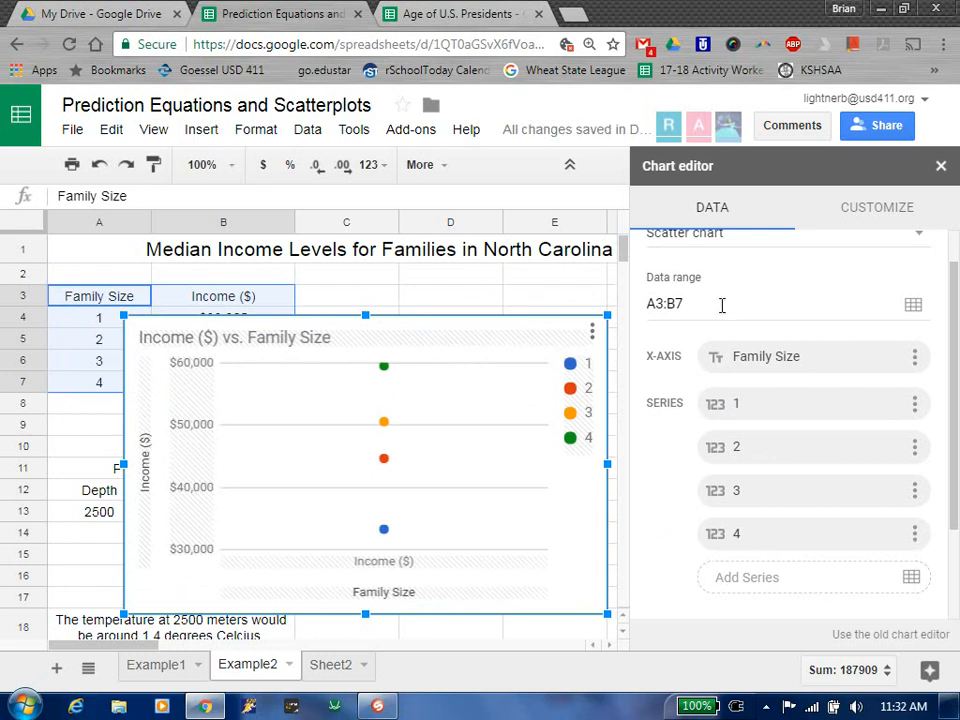
{"action": "scroll", "coordinate": [724, 364], "scroll_direction": "down", "scroll_amount": 2}
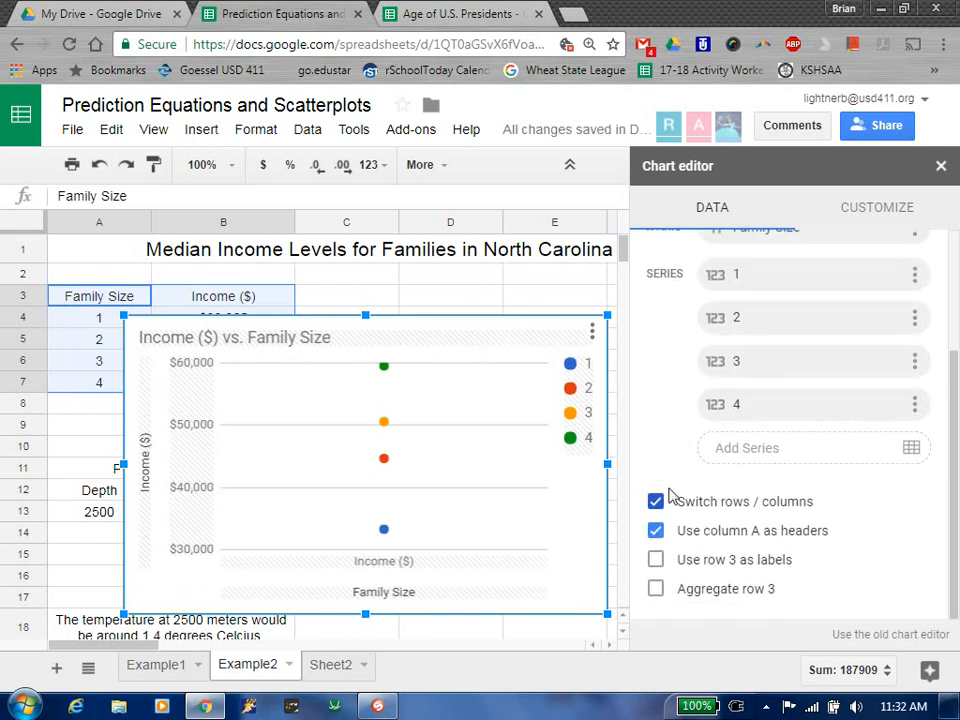
{"action": "left_click", "coordinate": [656, 504]}
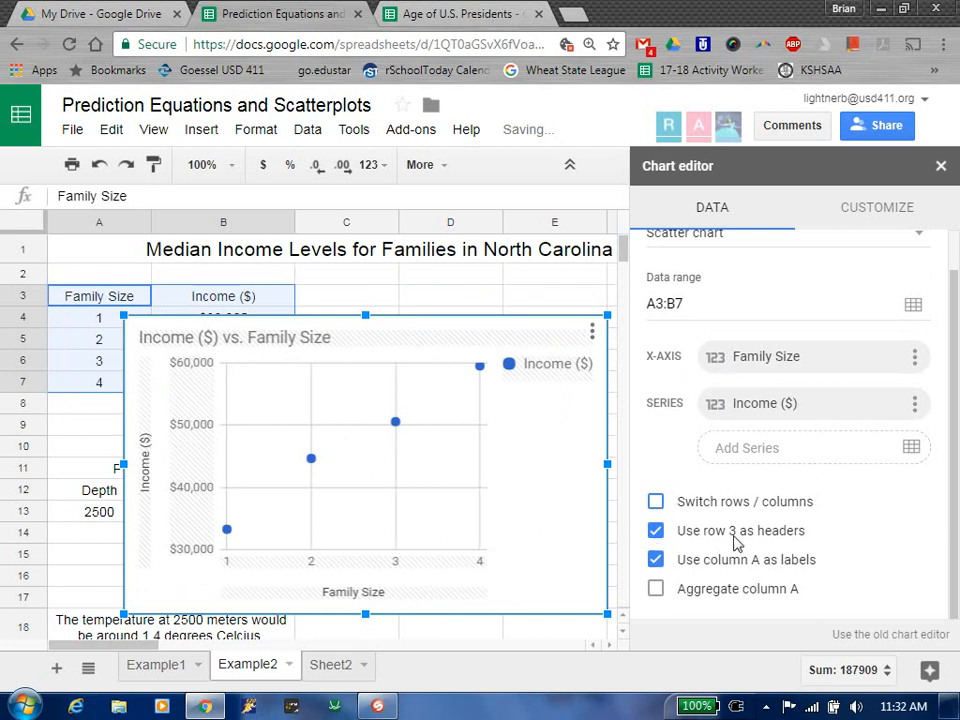
{"action": "scroll", "coordinate": [674, 472], "scroll_direction": "up", "scroll_amount": 1}
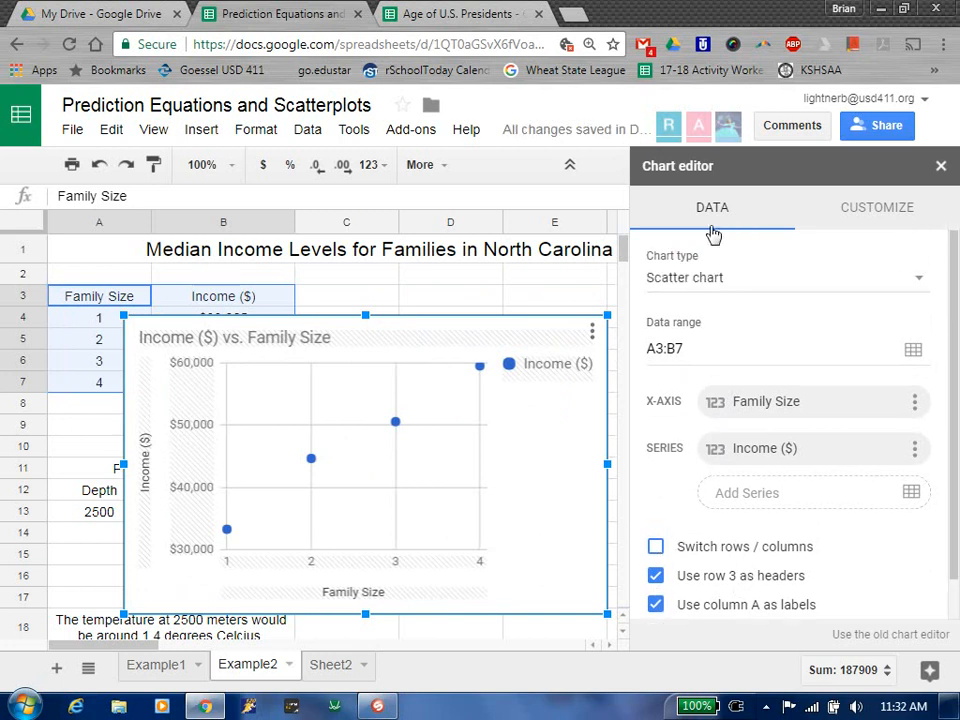
Try the scatter chart without column A as labels and turn that setting back on.
{"action": "left_click", "coordinate": [868, 215]}
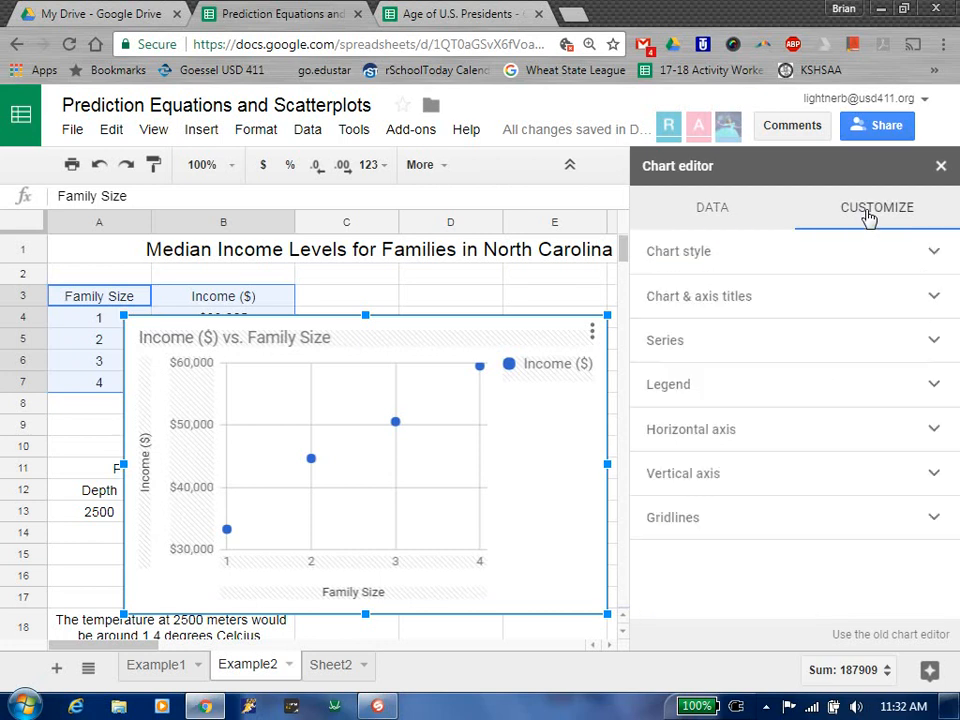
{"action": "left_click", "coordinate": [719, 220]}
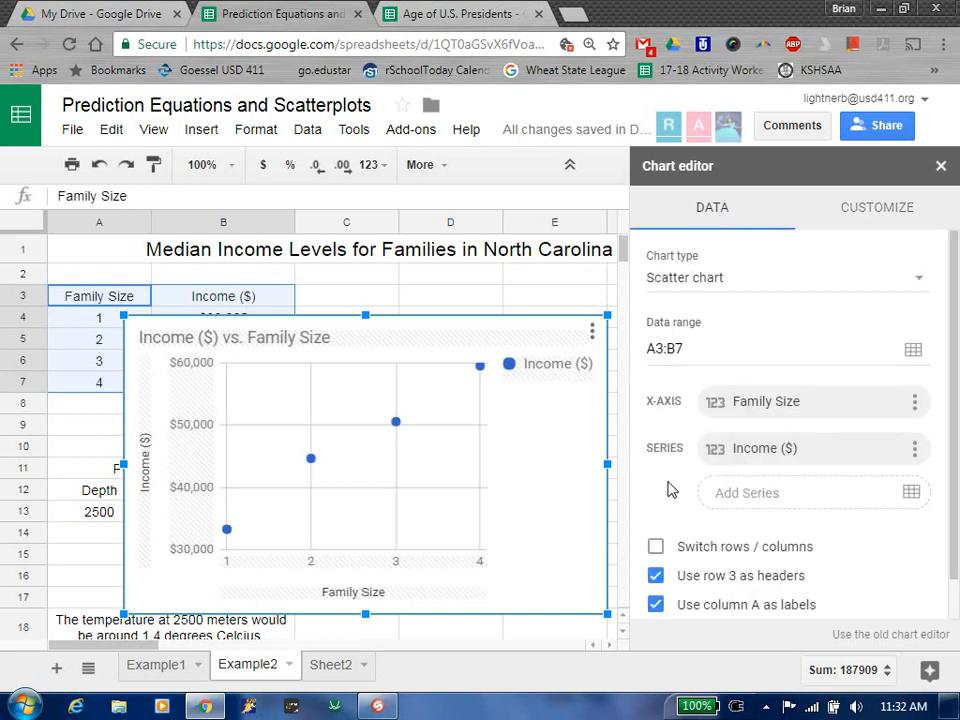
{"action": "scroll", "coordinate": [673, 490], "scroll_direction": "down", "scroll_amount": 1}
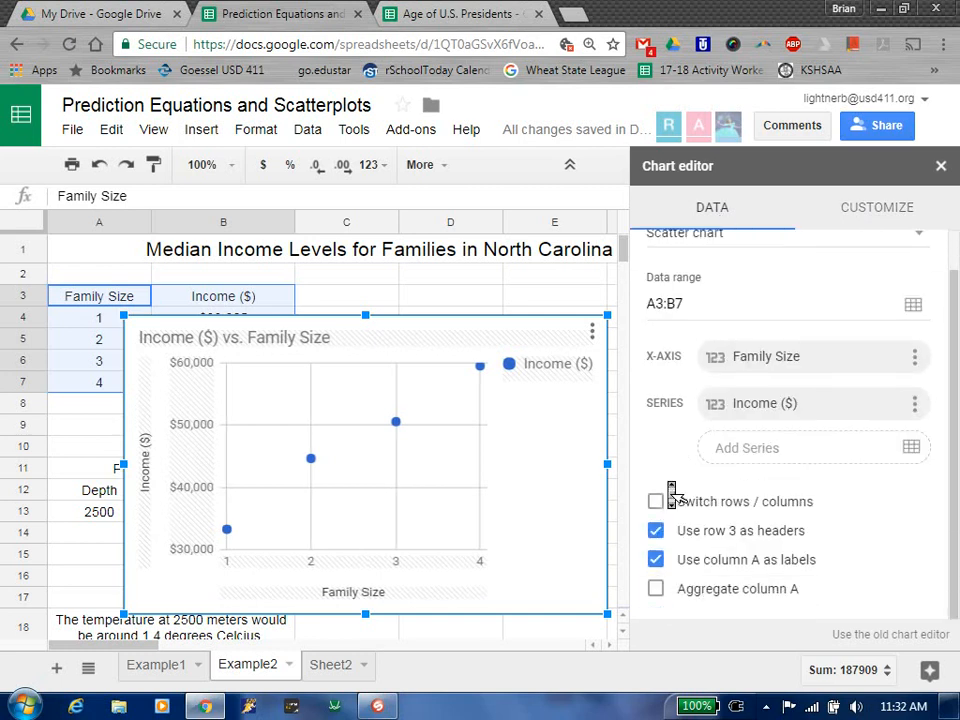
{"action": "left_click", "coordinate": [655, 560]}
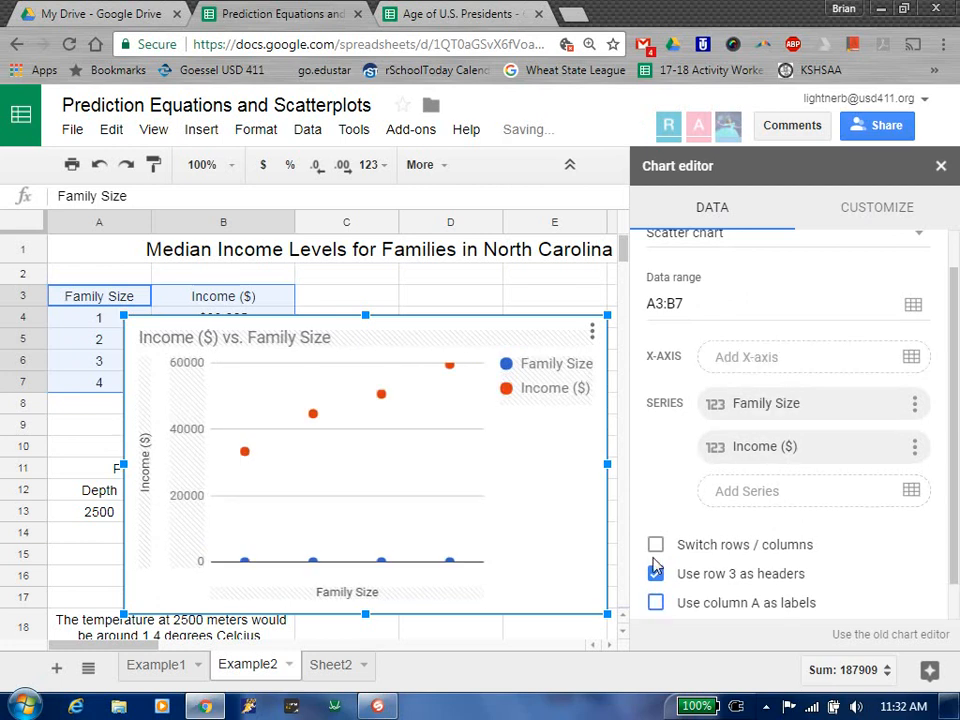
{"action": "left_click", "coordinate": [655, 602]}
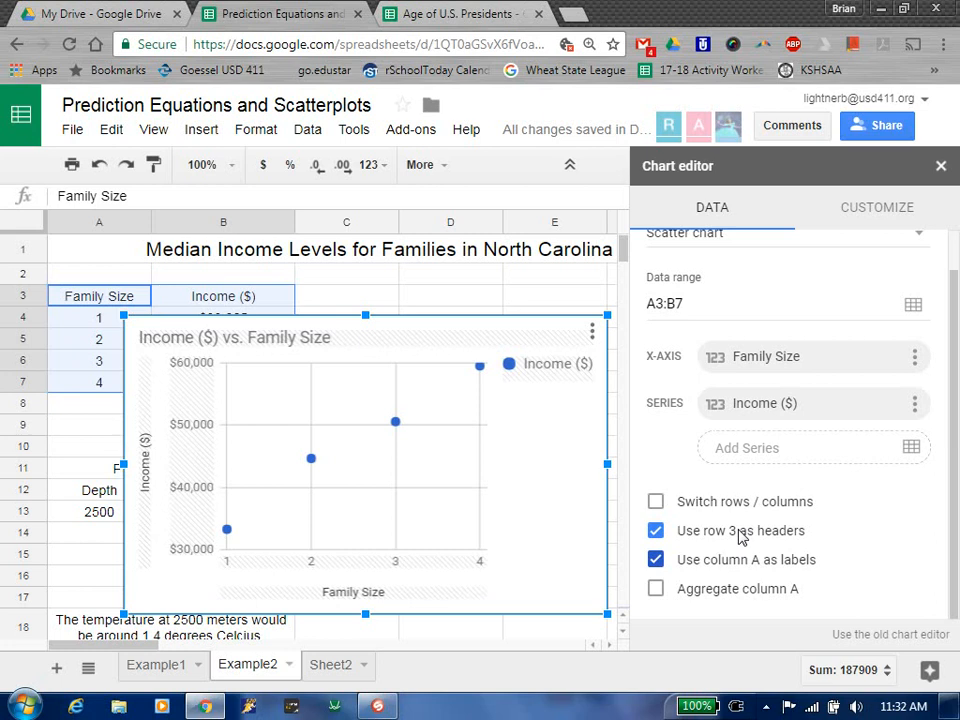
Try the Maximize chart style on the scatter chart and turn it back off.
{"action": "left_click", "coordinate": [866, 206]}
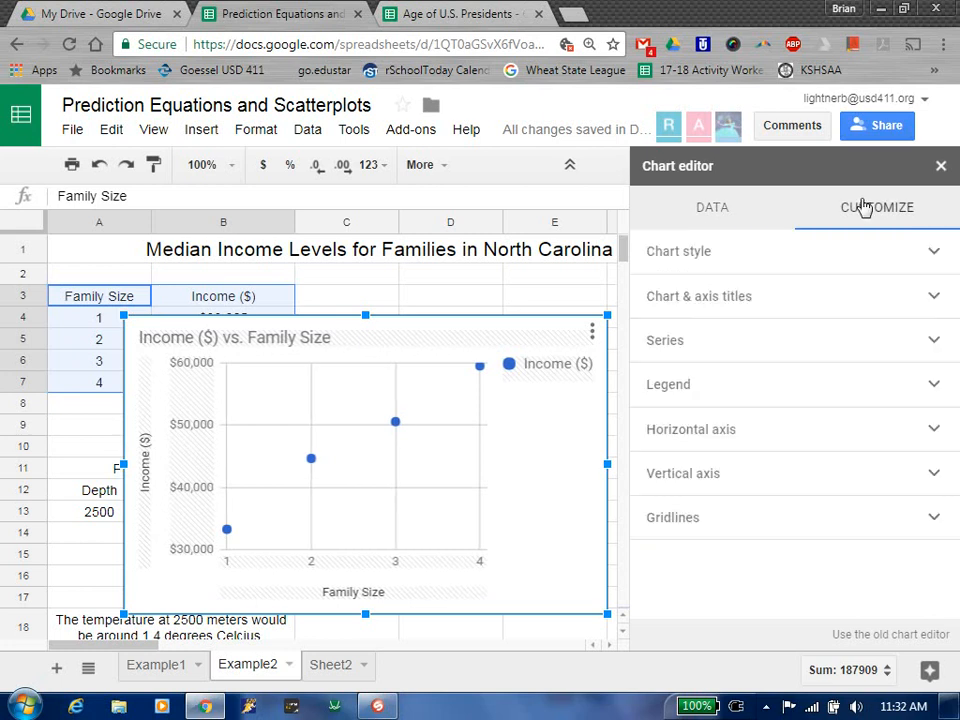
{"action": "left_click", "coordinate": [934, 255]}
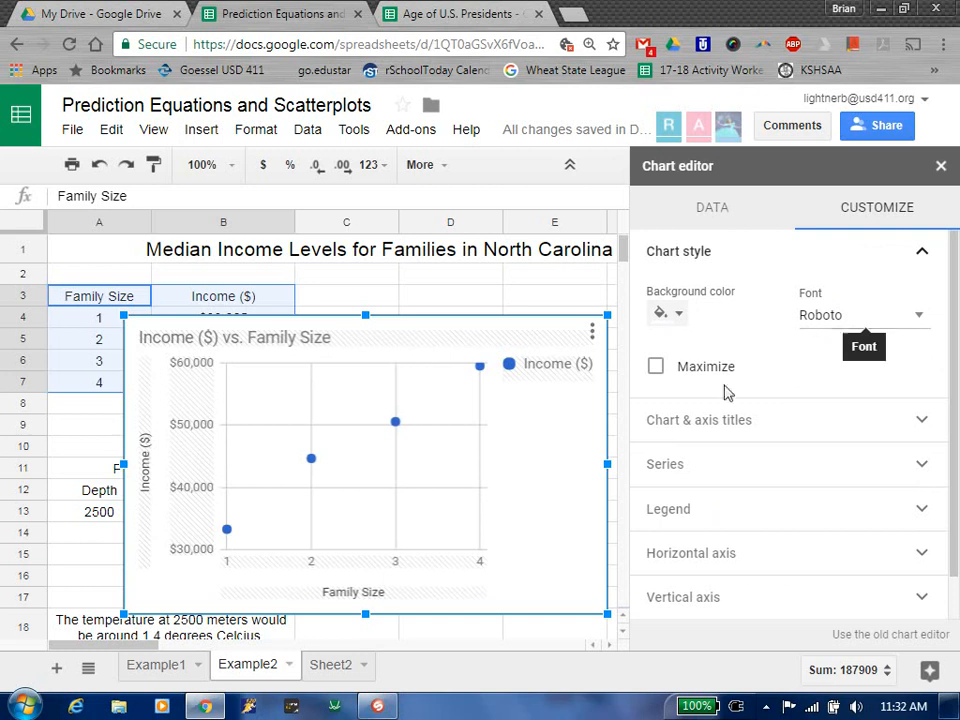
{"action": "left_click", "coordinate": [656, 370]}
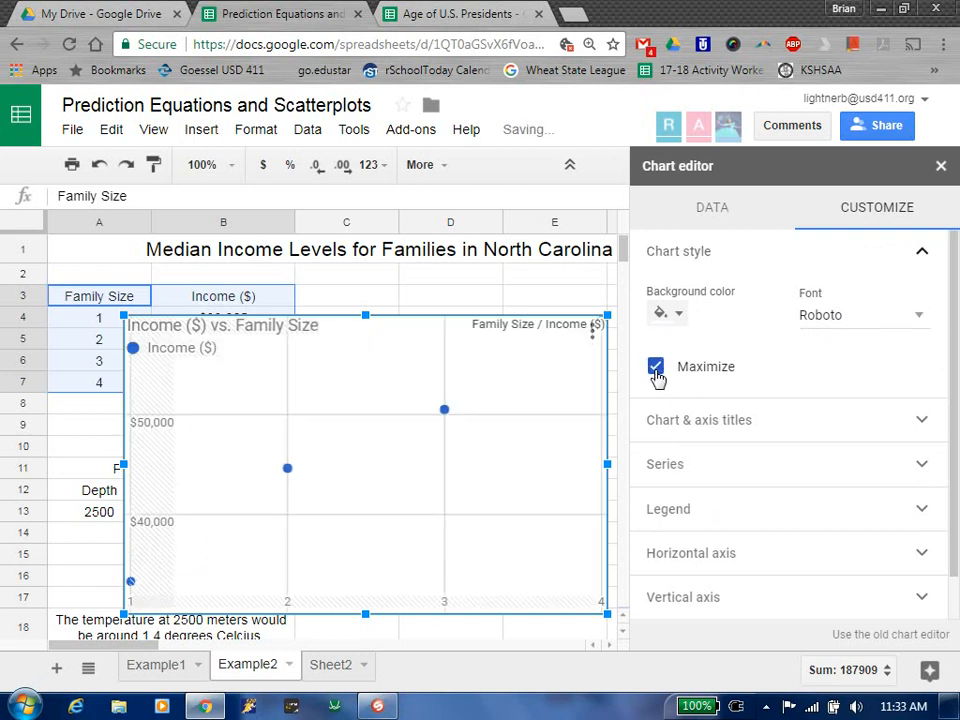
{"action": "left_click", "coordinate": [656, 368]}
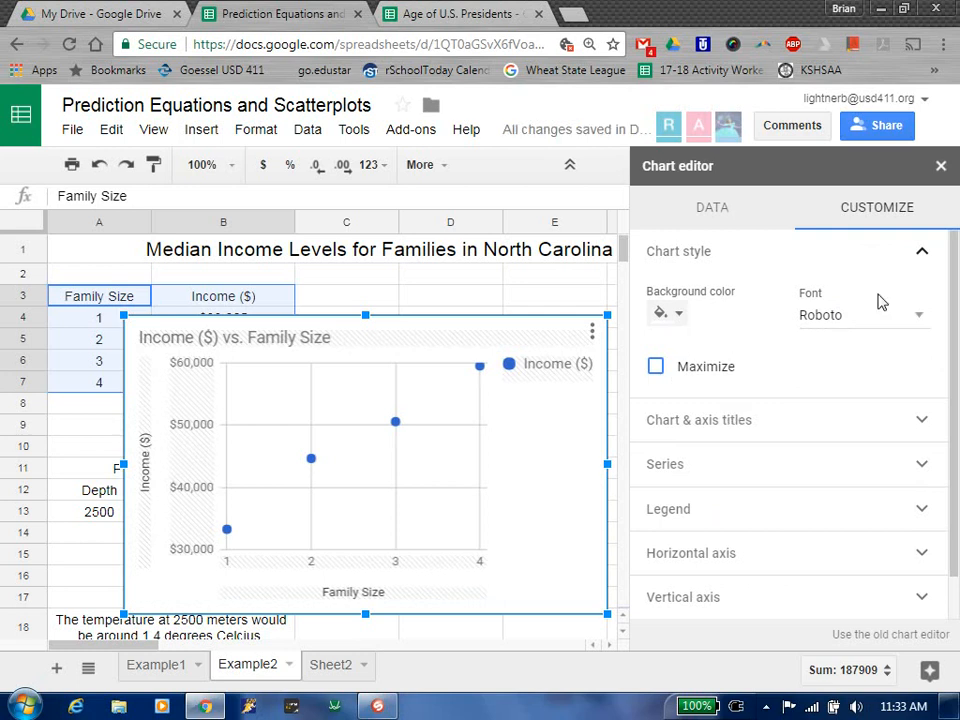
{"action": "left_click", "coordinate": [921, 256]}
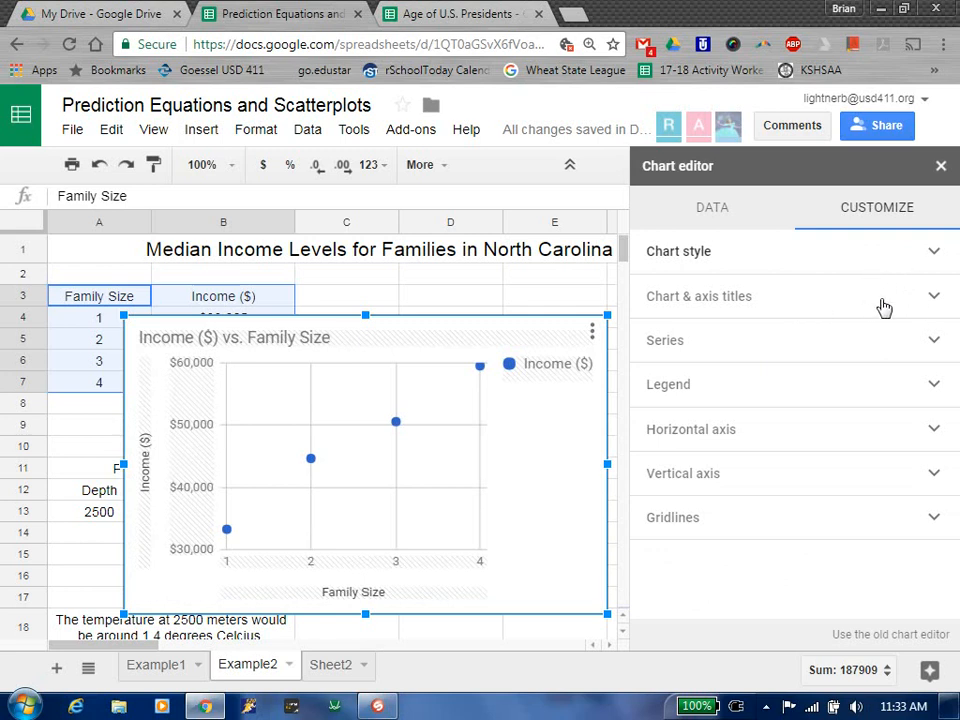
Set the chart title to "Median Income Levels for Families in North Carolina" and make it bold.
{"action": "left_click", "coordinate": [932, 302]}
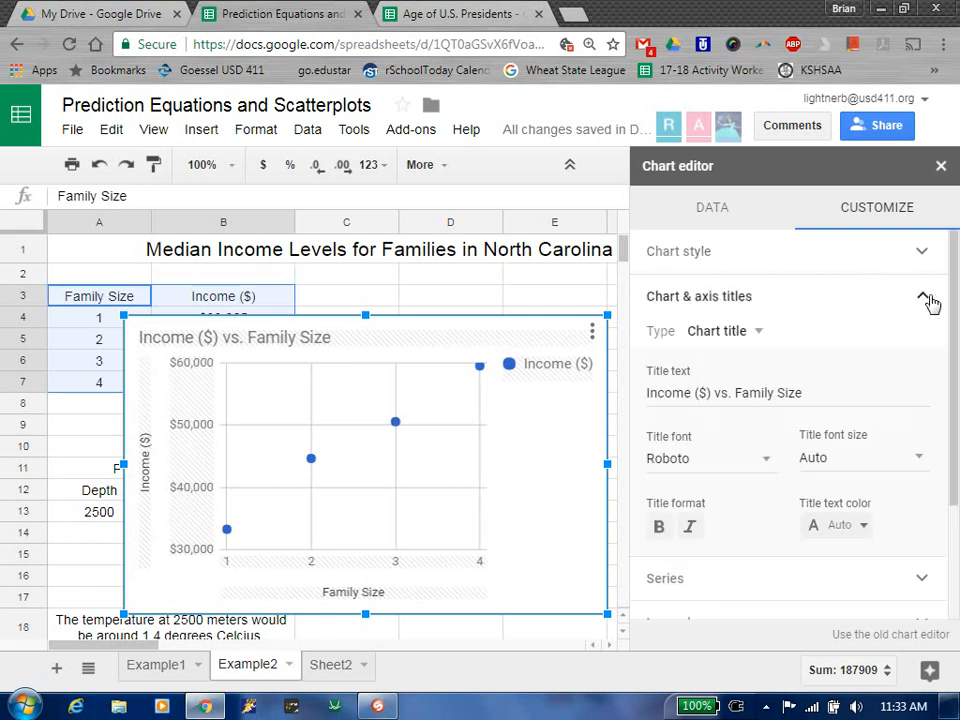
{"action": "left_click", "coordinate": [714, 395]}
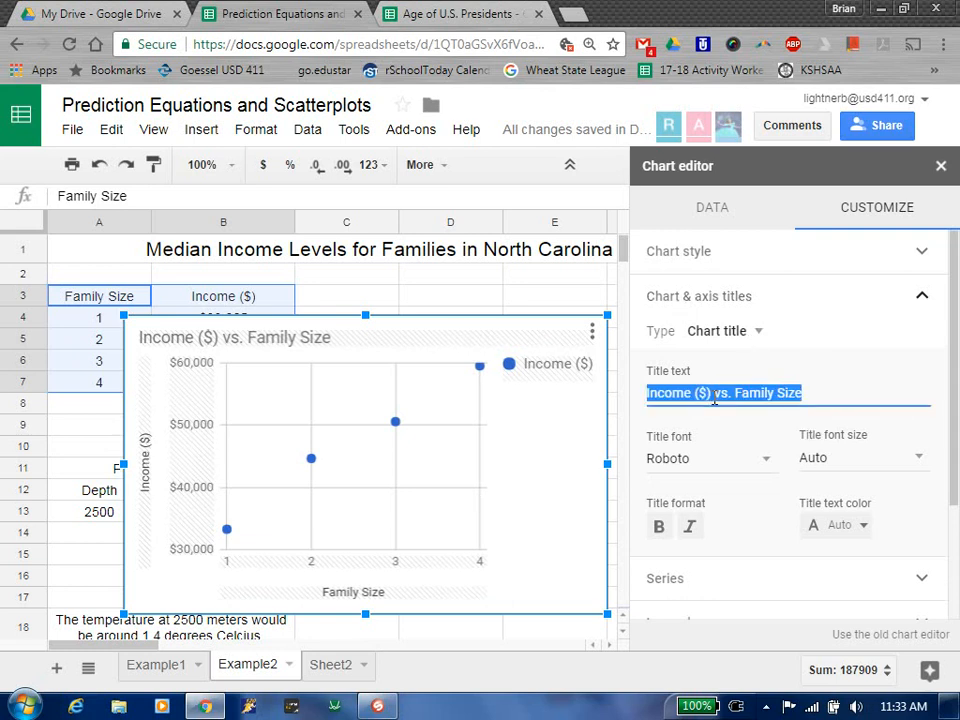
{"action": "type", "text": "Med"}
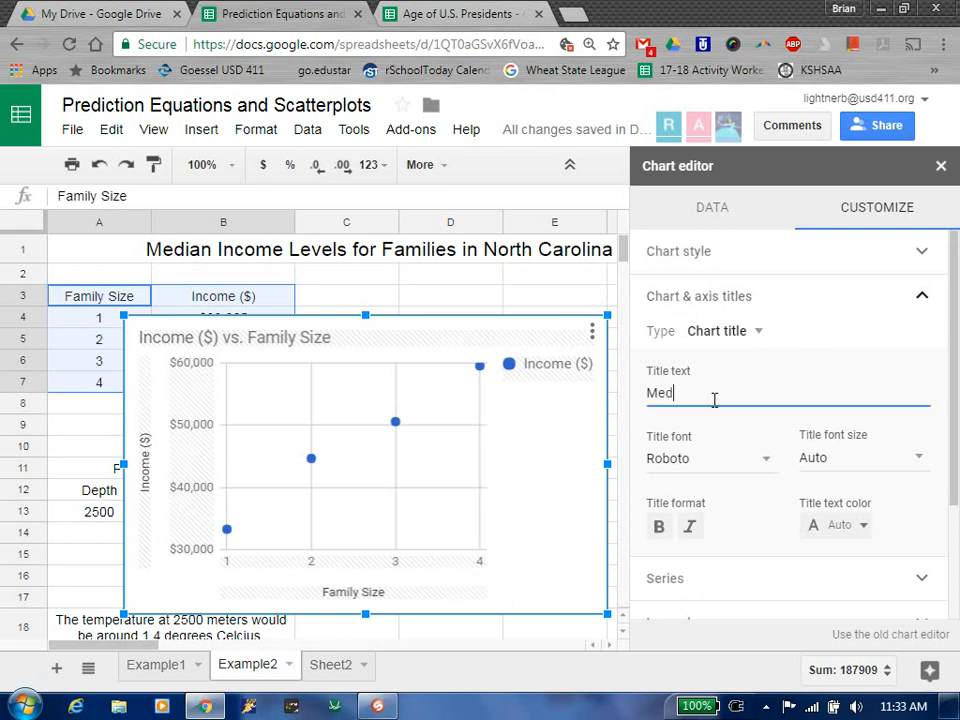
{"action": "type", "text": "ian Income"}
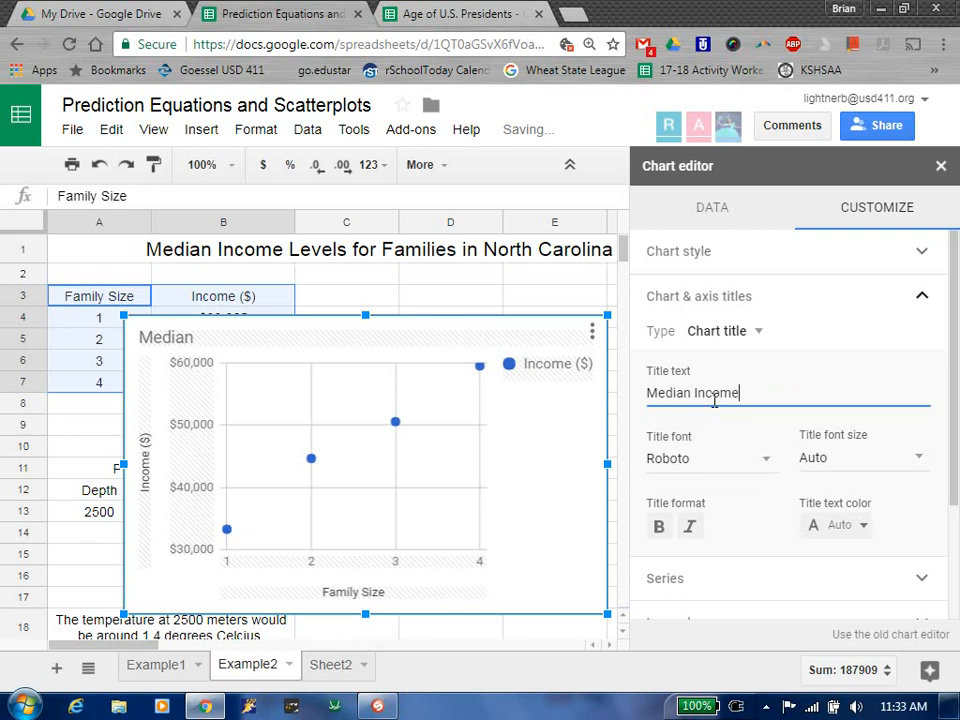
{"action": "type", "text": " Levels "}
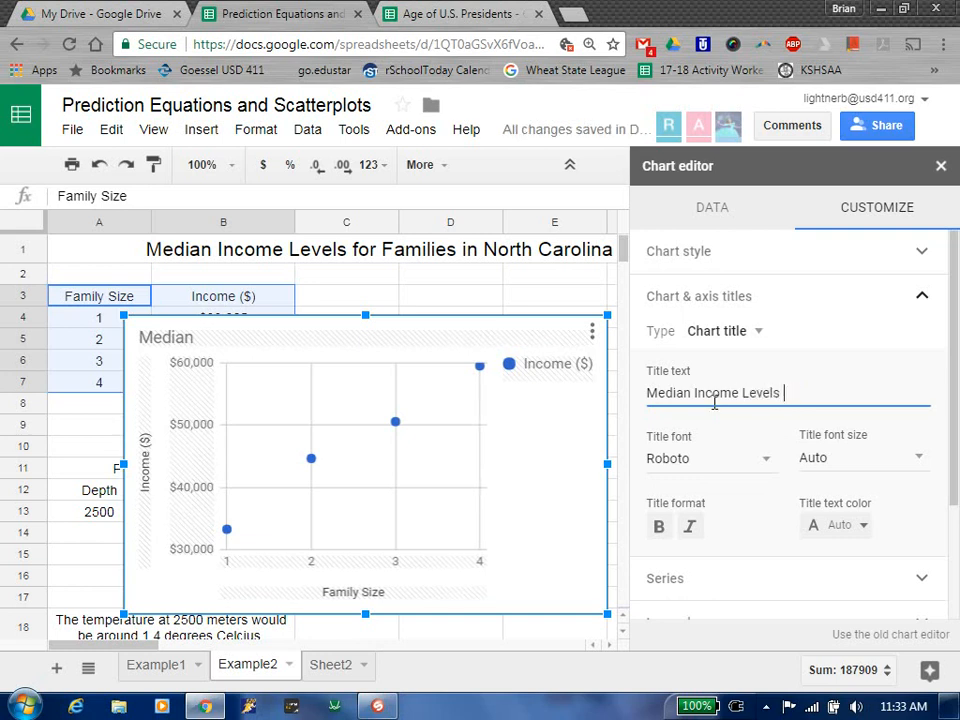
{"action": "type", "text": "for Families in North Carol"}
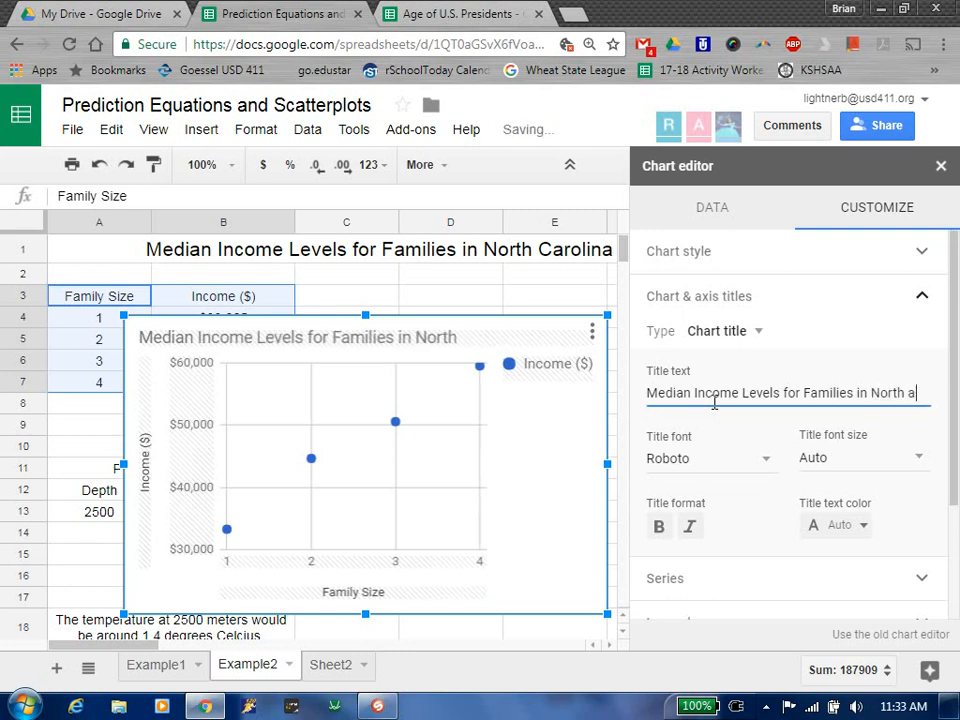
{"action": "key", "text": "BackSpace"}
{"action": "key", "text": "BackSpace"}
{"action": "key", "text": "BackSpace"}
{"action": "type", "text": "rolina"}
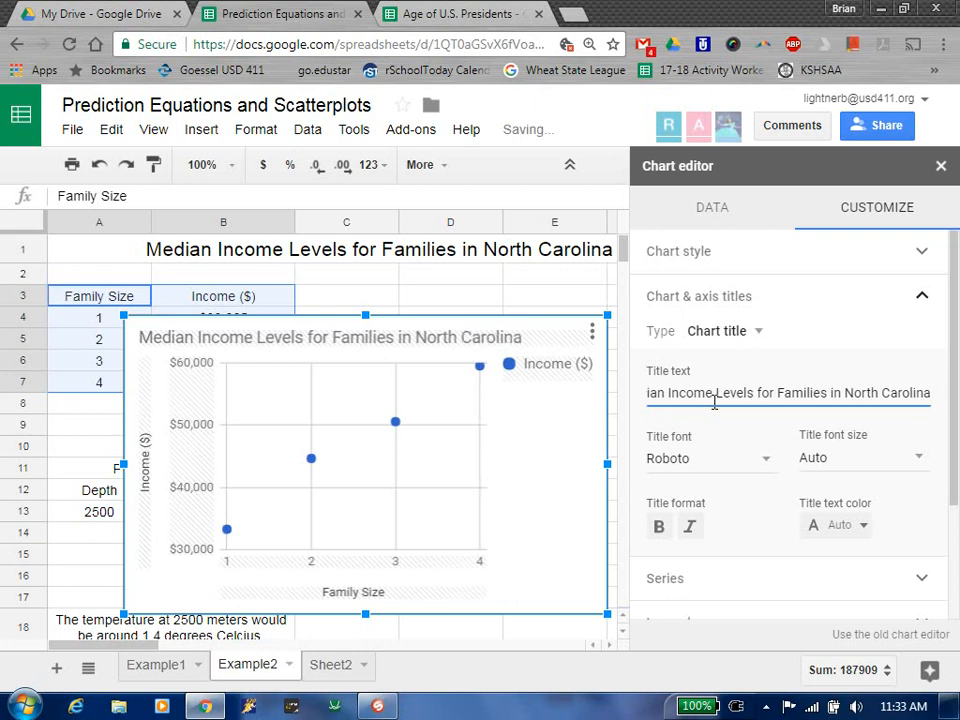
{"action": "left_click", "coordinate": [658, 527]}
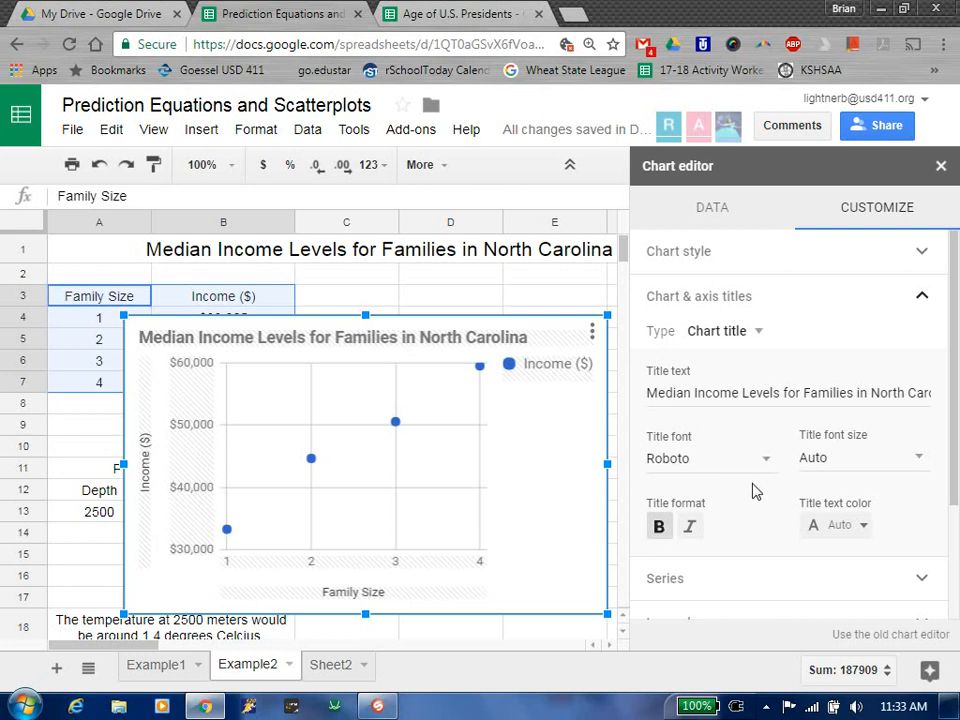
{"action": "left_click", "coordinate": [920, 300]}
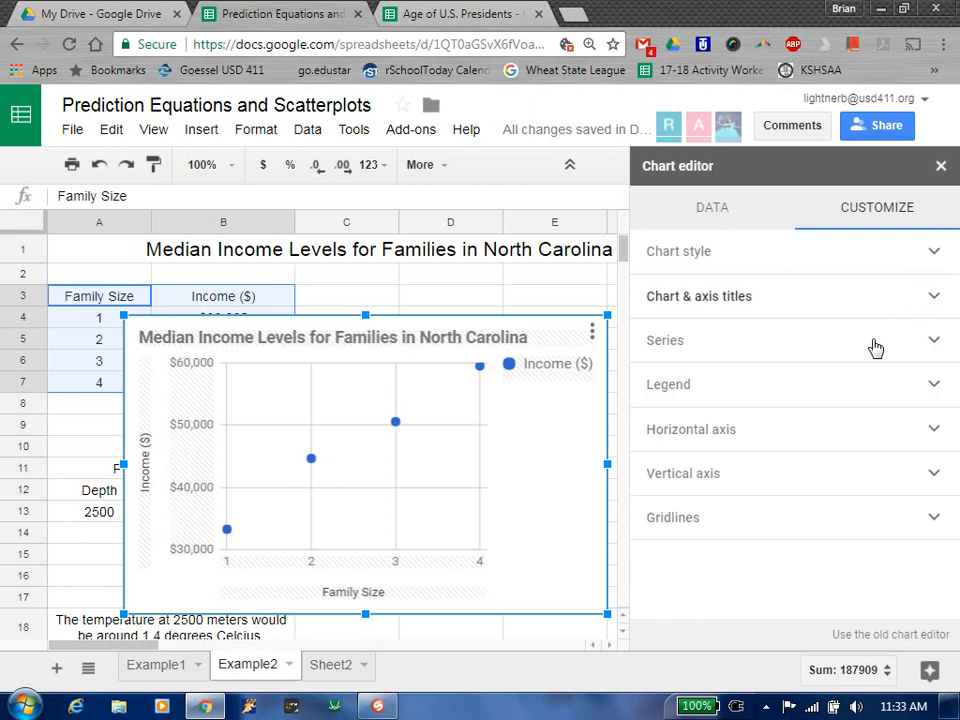
Change the point shape of the Income ($) series to Star.
{"action": "left_click", "coordinate": [929, 345]}
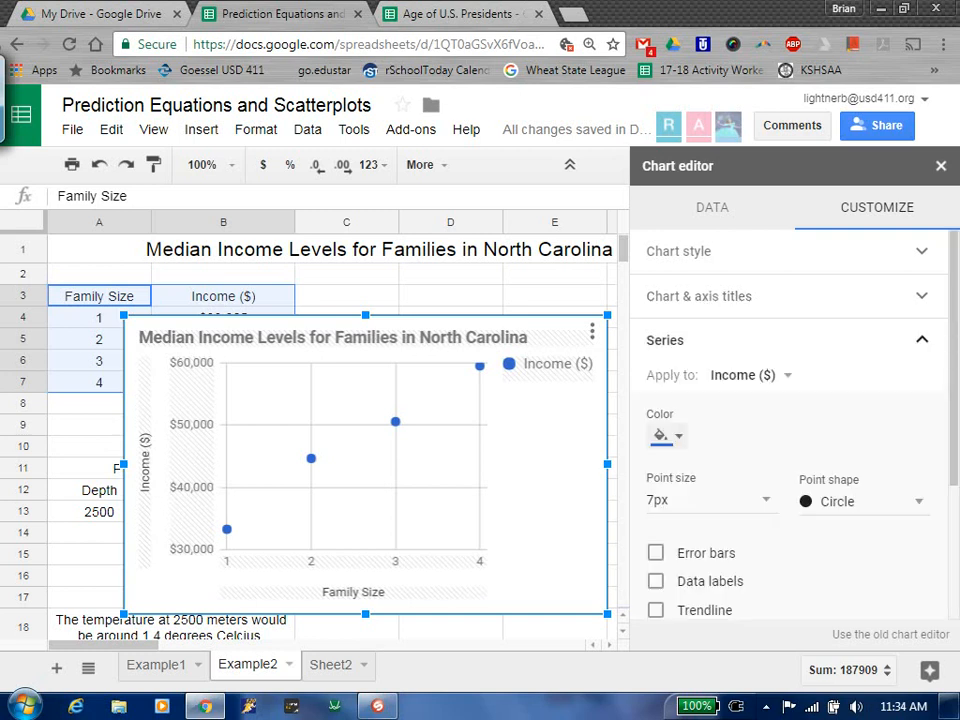
{"action": "scroll", "coordinate": [790, 430], "scroll_direction": "down", "scroll_amount": 3}
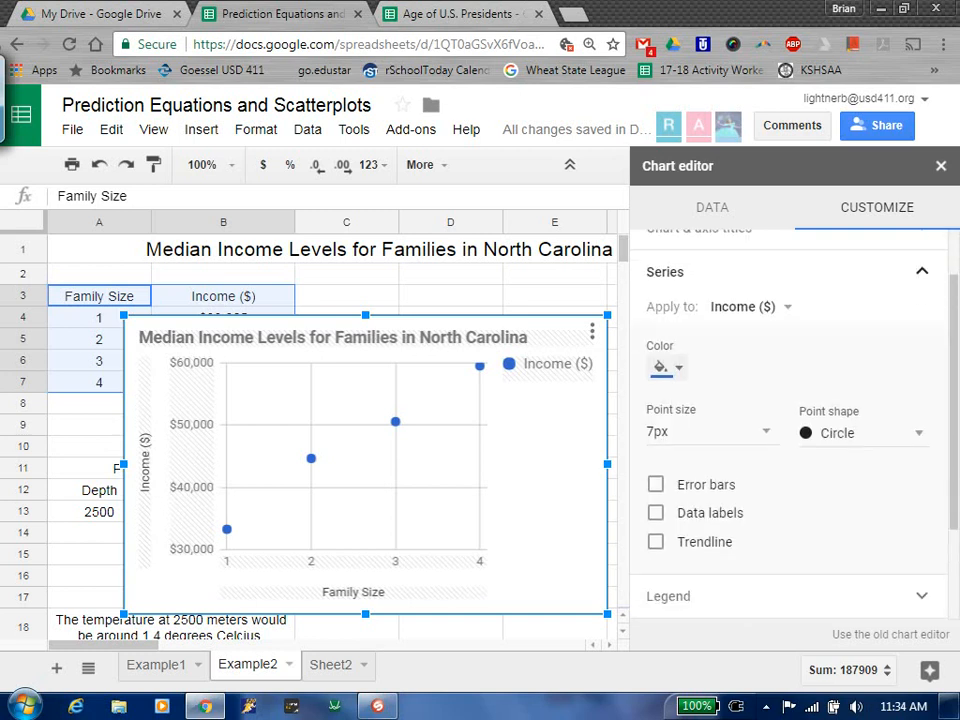
{"action": "left_click", "coordinate": [865, 328]}
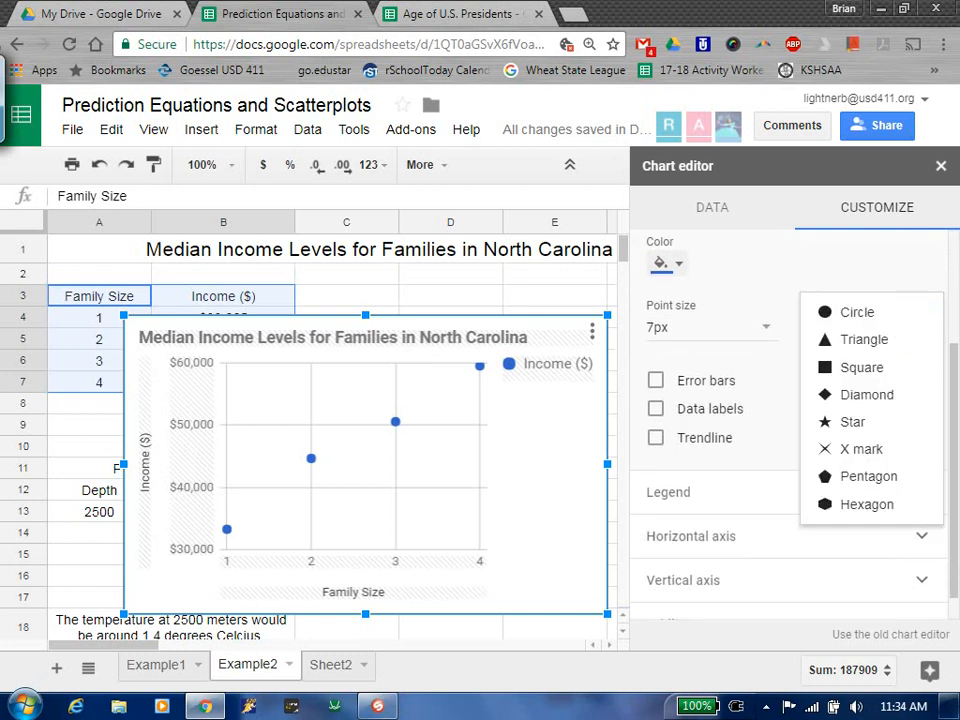
{"action": "left_click", "coordinate": [850, 422]}
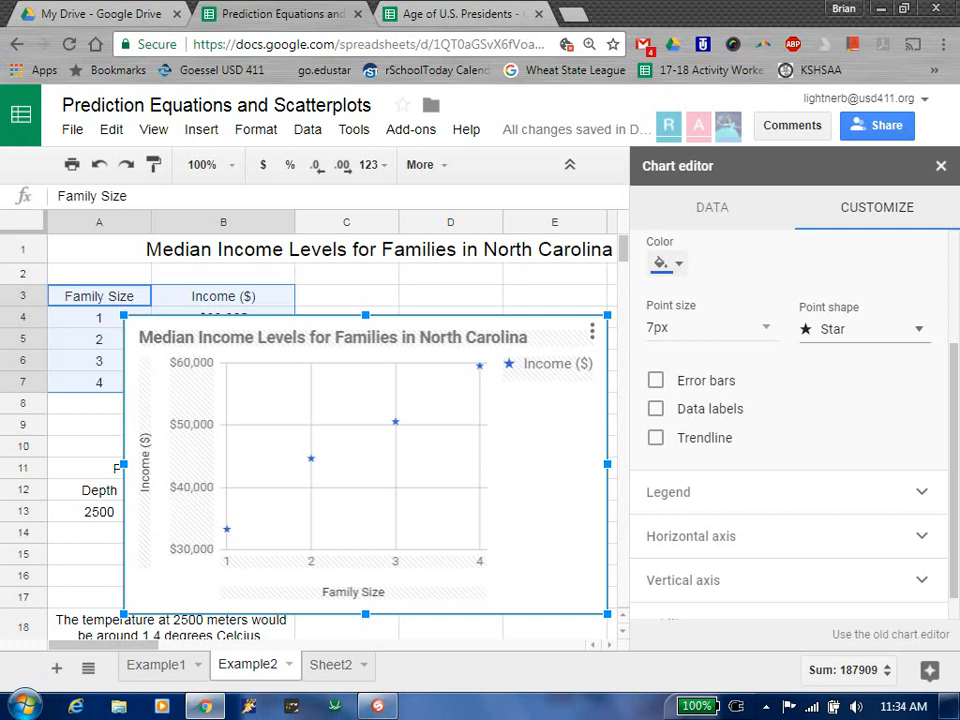
Add a linear trendline to the Income ($) series.
{"action": "left_click", "coordinate": [656, 440]}
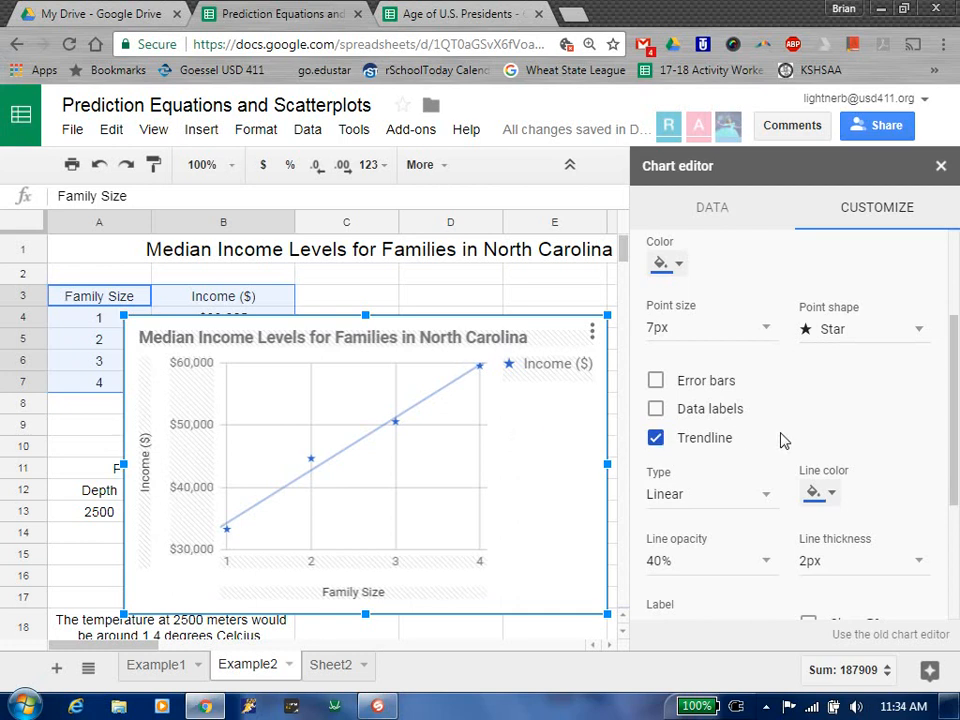
{"action": "left_click", "coordinate": [765, 501]}
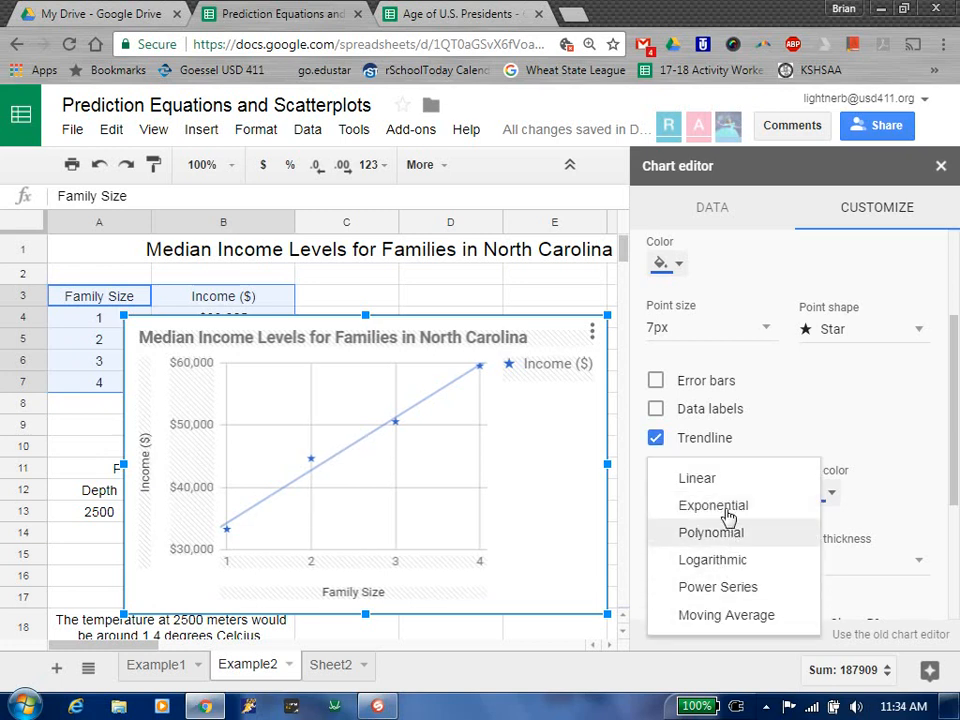
{"action": "left_click", "coordinate": [765, 443]}
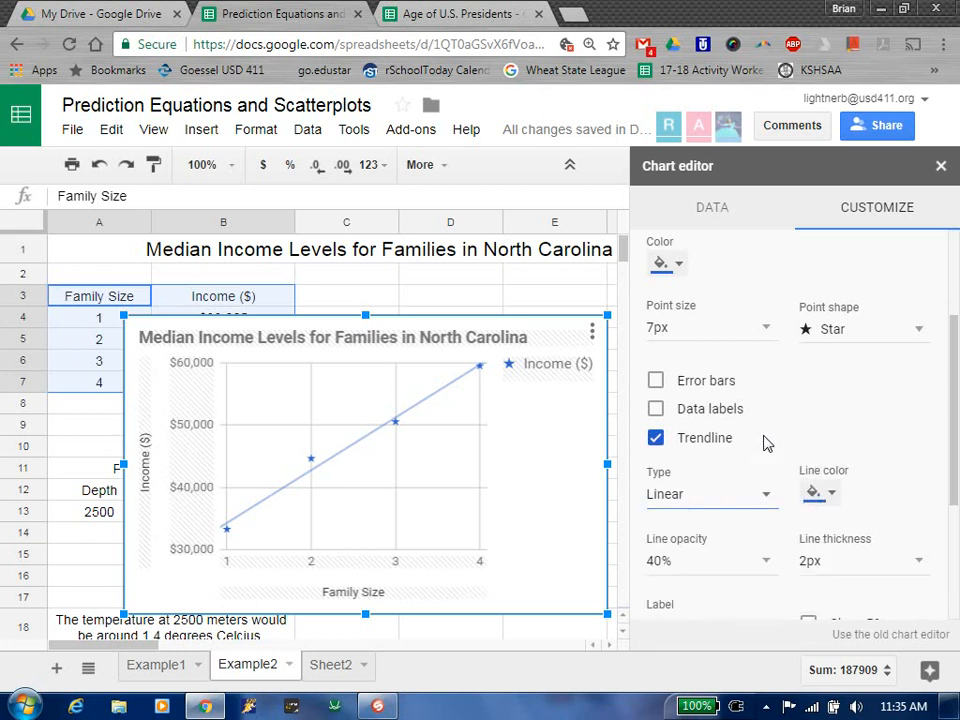
{"action": "left_click", "coordinate": [758, 442]}
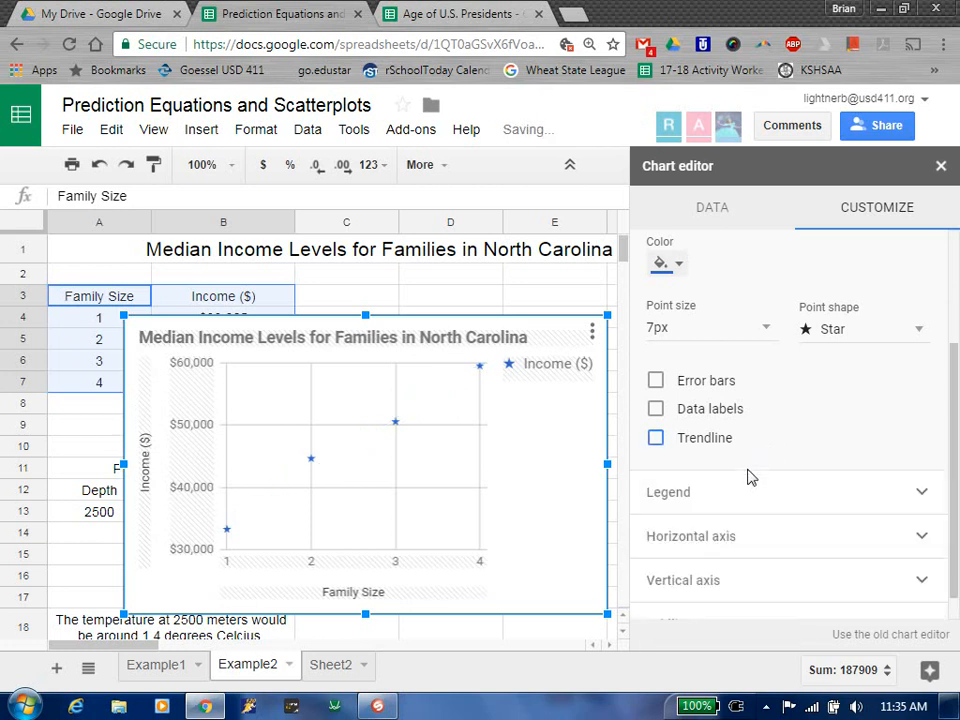
{"action": "left_click", "coordinate": [658, 440]}
Label the trendline with its equation and show its R² value.
{"action": "scroll", "coordinate": [773, 453], "scroll_direction": "down", "scroll_amount": 3}
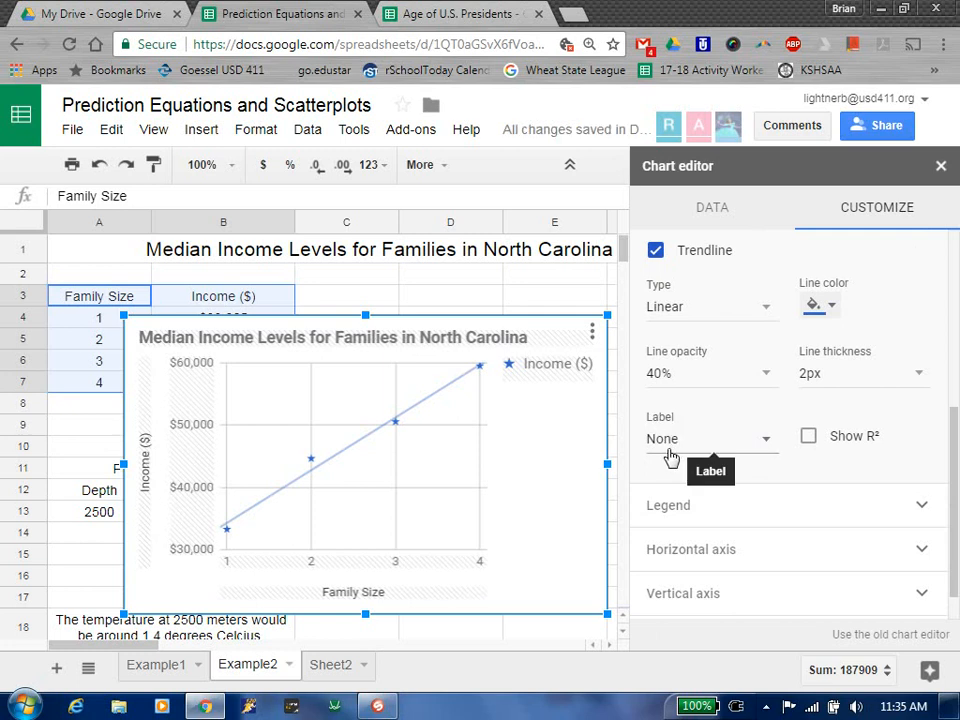
{"action": "left_click", "coordinate": [764, 446]}
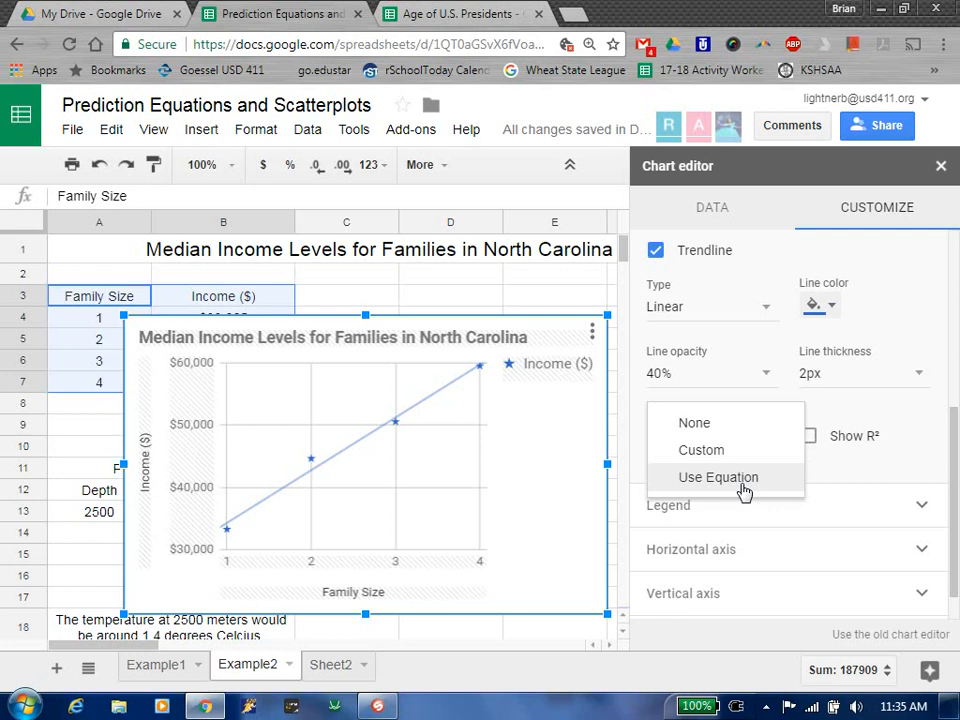
{"action": "left_click", "coordinate": [744, 478]}
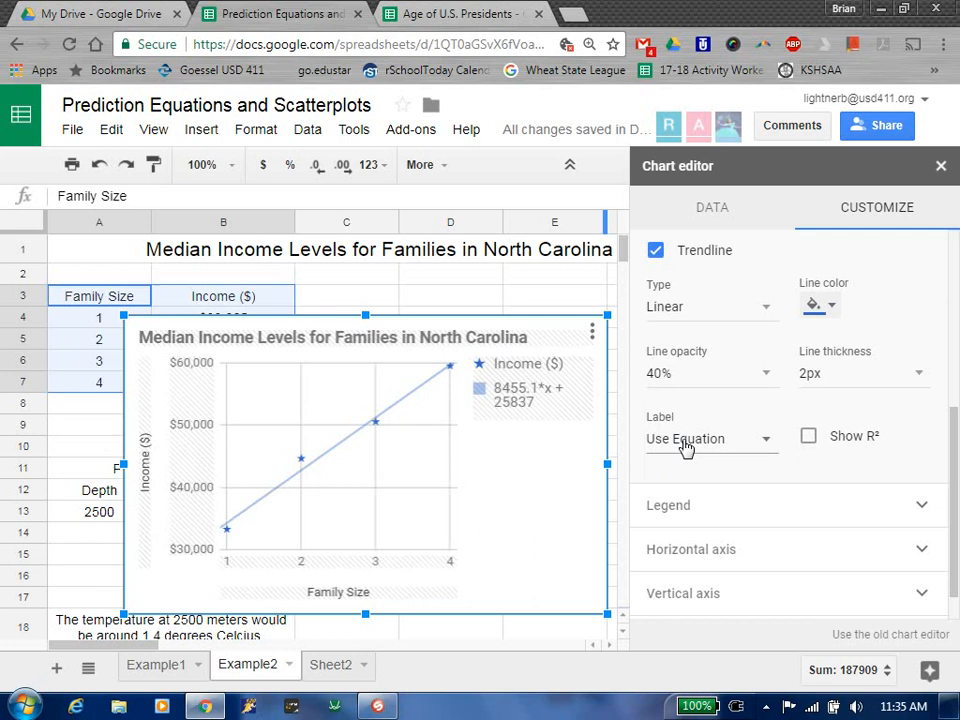
{"action": "left_click", "coordinate": [808, 437]}
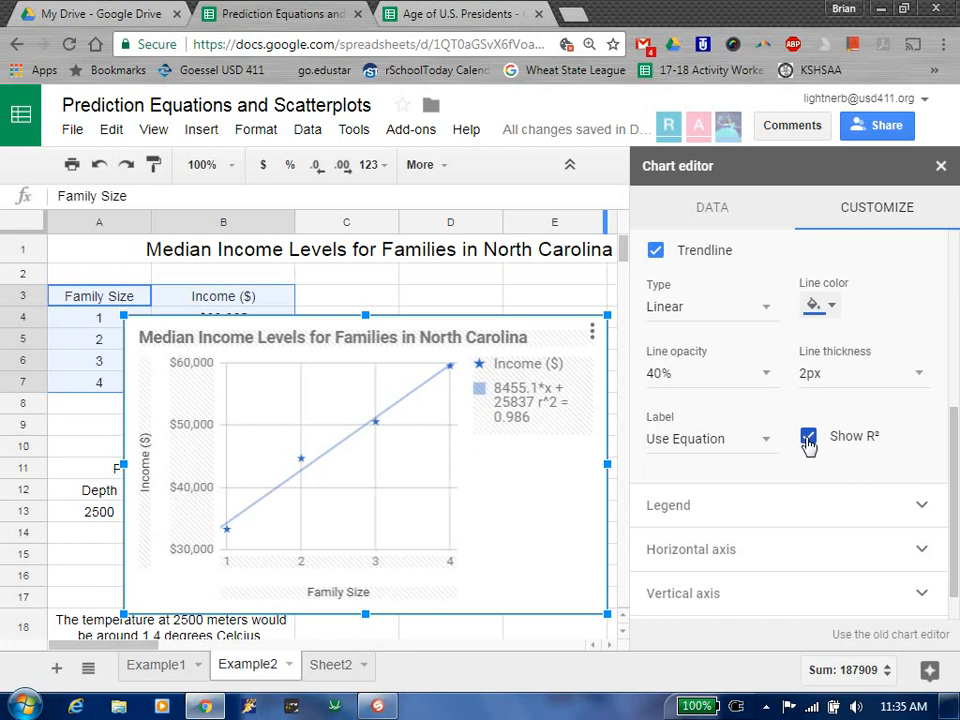
Hide the R² value from the trendline label and close the chart editor.
{"action": "left_click", "coordinate": [808, 440]}
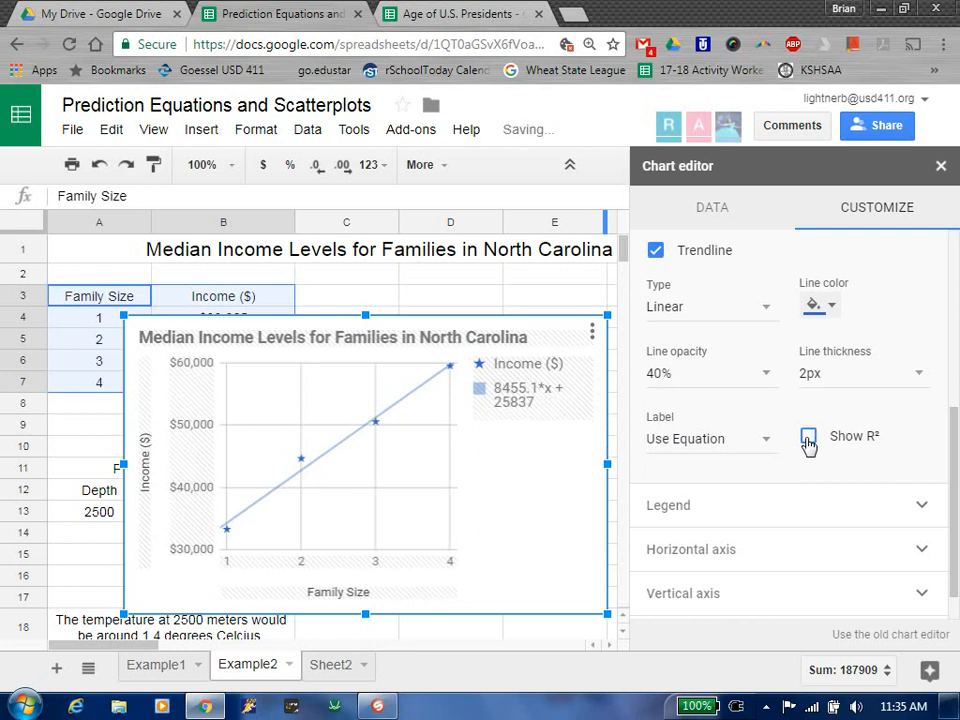
{"action": "left_click", "coordinate": [808, 440]}
{"action": "left_click", "coordinate": [808, 440]}
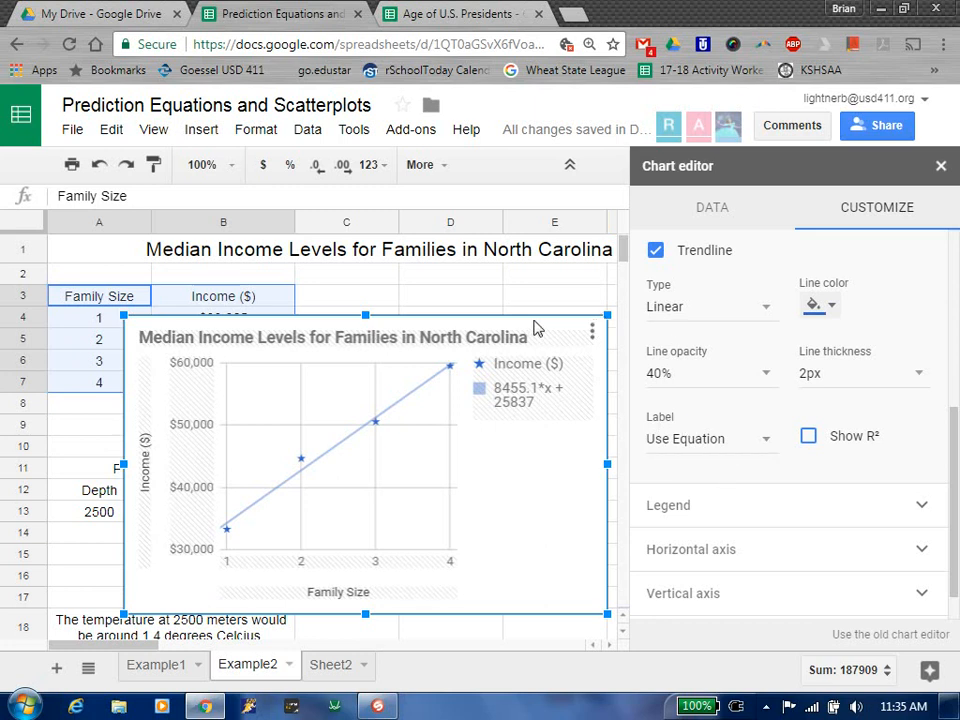
{"action": "left_click", "coordinate": [940, 168]}
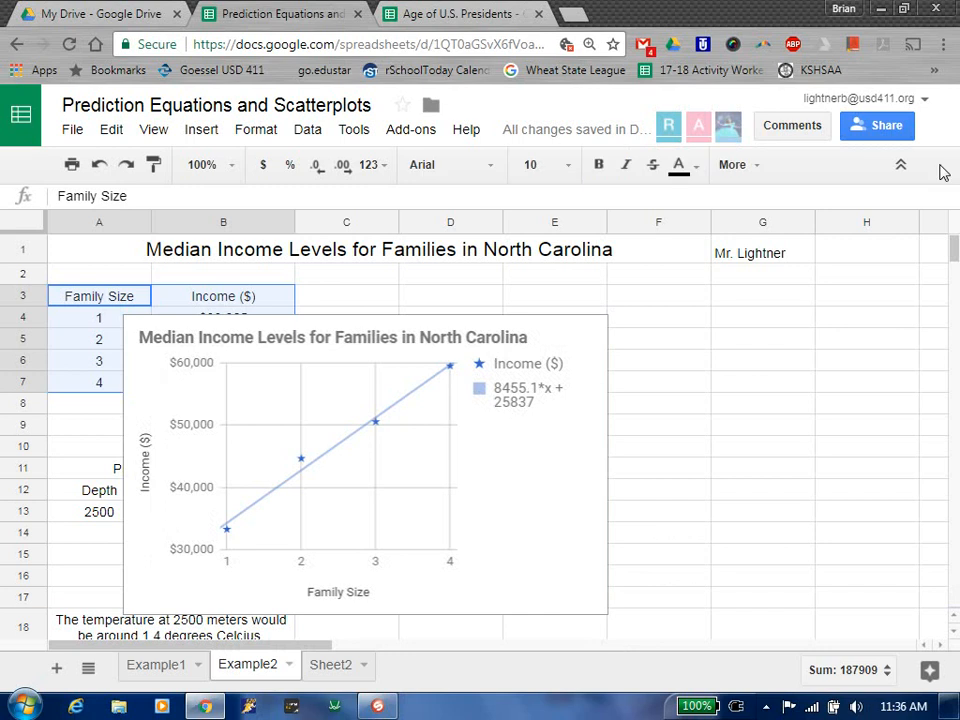
Move the chart beside the data so that it no longer covers the Family Size table and the prediction cells.
{"action": "left_click", "coordinate": [536, 454]}
{"action": "left_click_drag", "start_coordinate": [536, 454], "coordinate": [728, 438]}
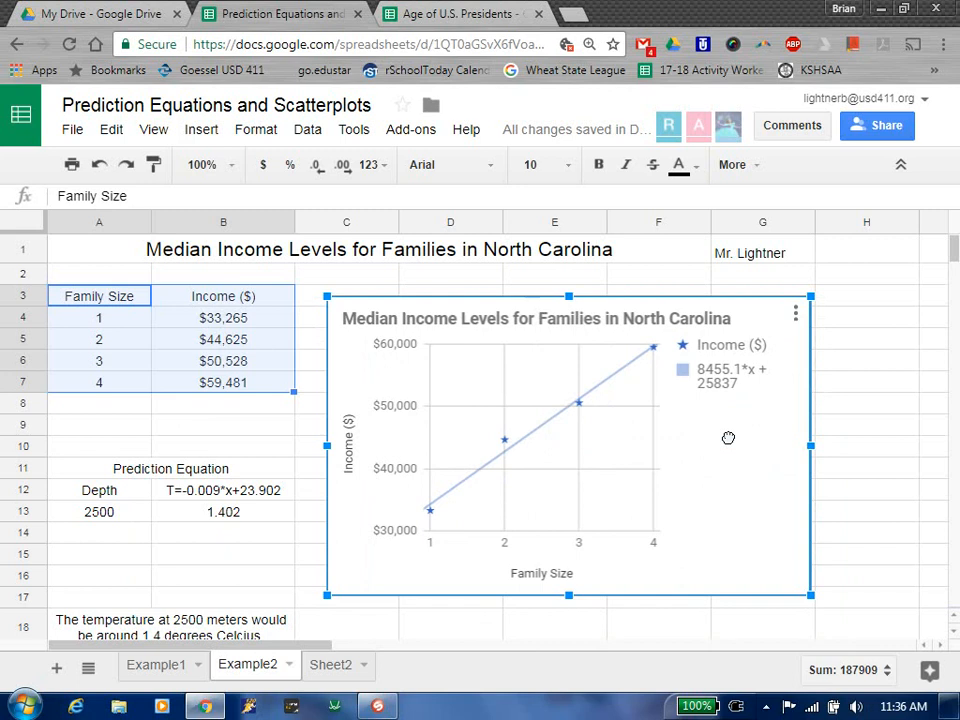
{"action": "left_click", "coordinate": [866, 446]}
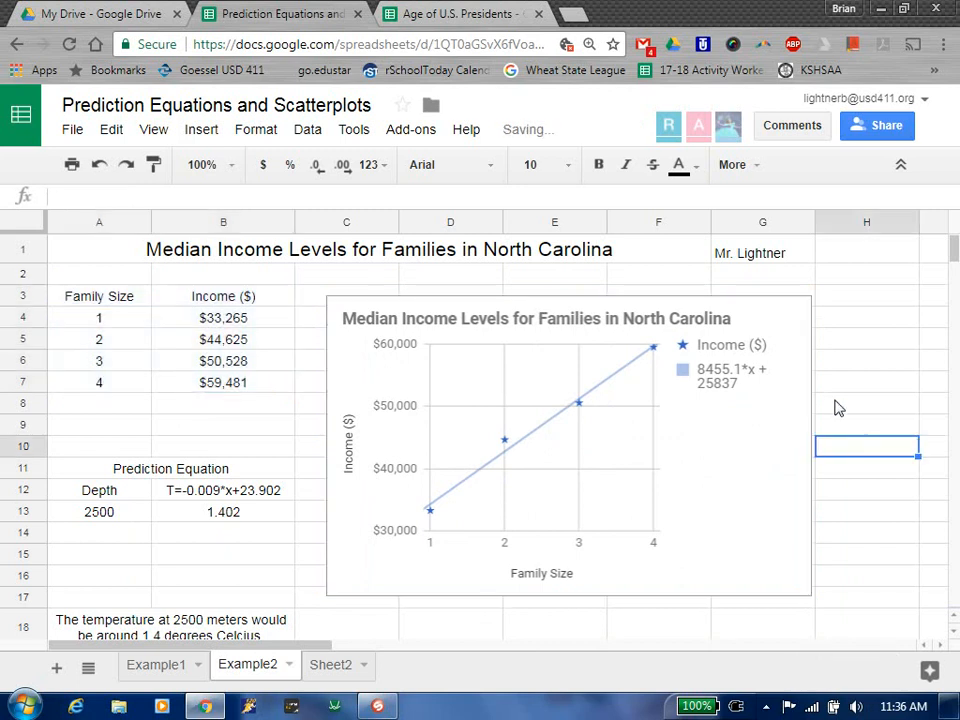
{"action": "left_click", "coordinate": [761, 256]}
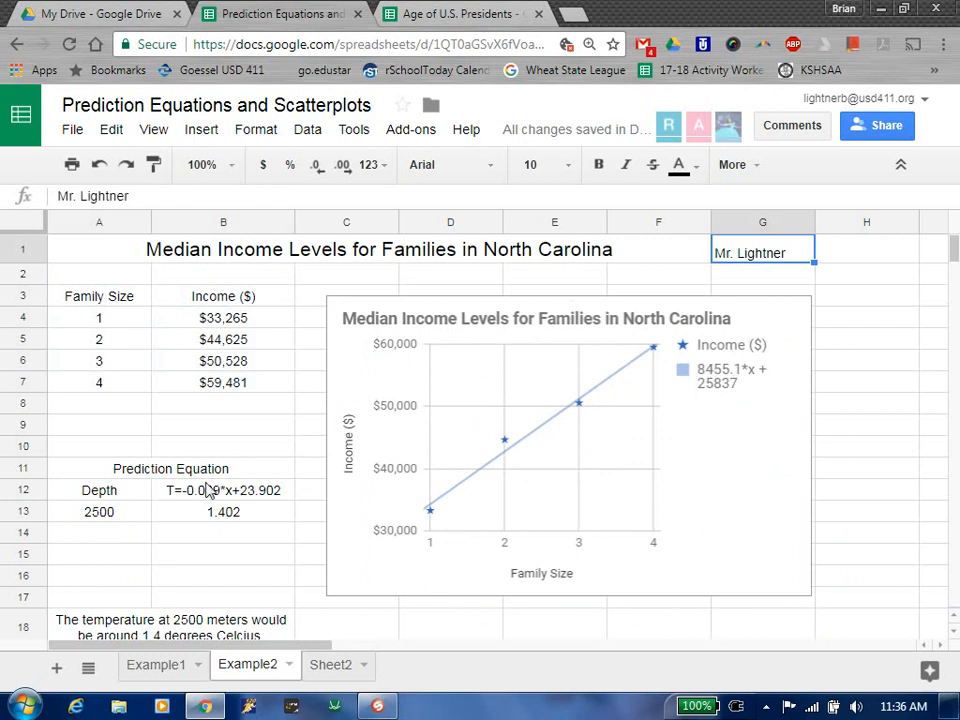
Replace the header in cell A12 of the Prediction Equation section with "Family Size".
{"action": "left_click", "coordinate": [113, 492]}
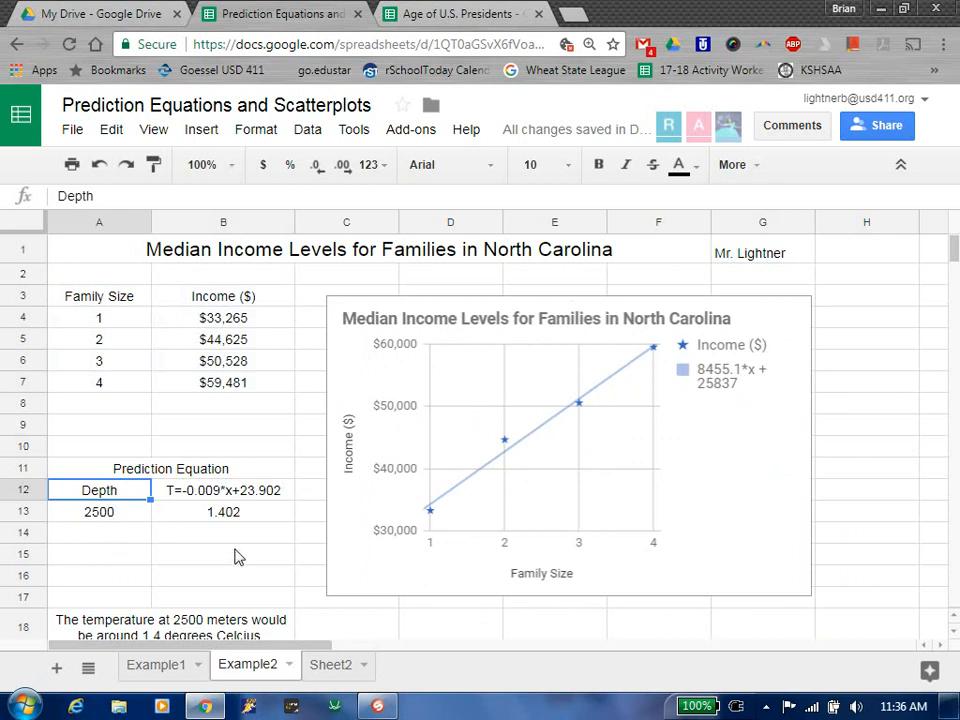
{"action": "type", "text": "Family Size"}
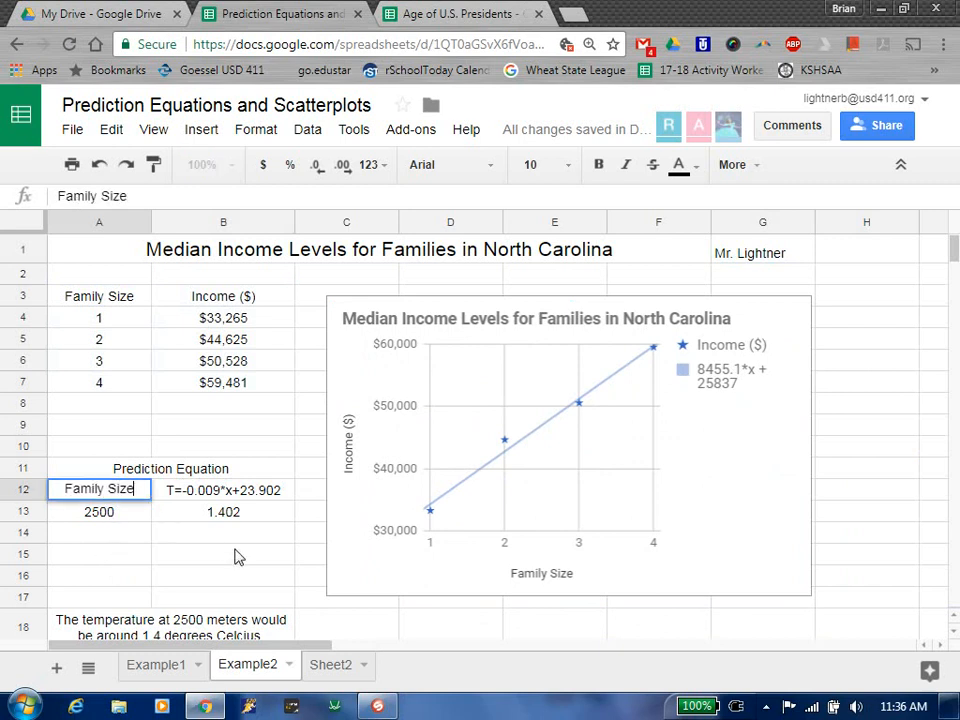
{"action": "key", "text": "Tab"}
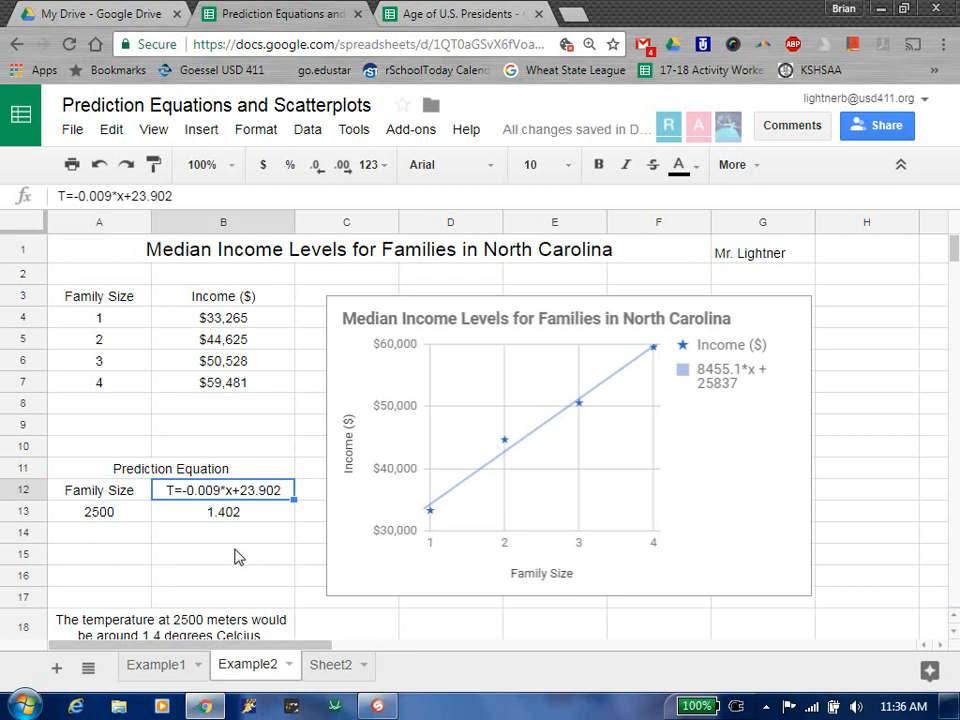
Enter the prediction equation "Income=8455.1*x+25837" in cell B12 and widen column B to fit it.
{"action": "type", "text": "Income"}
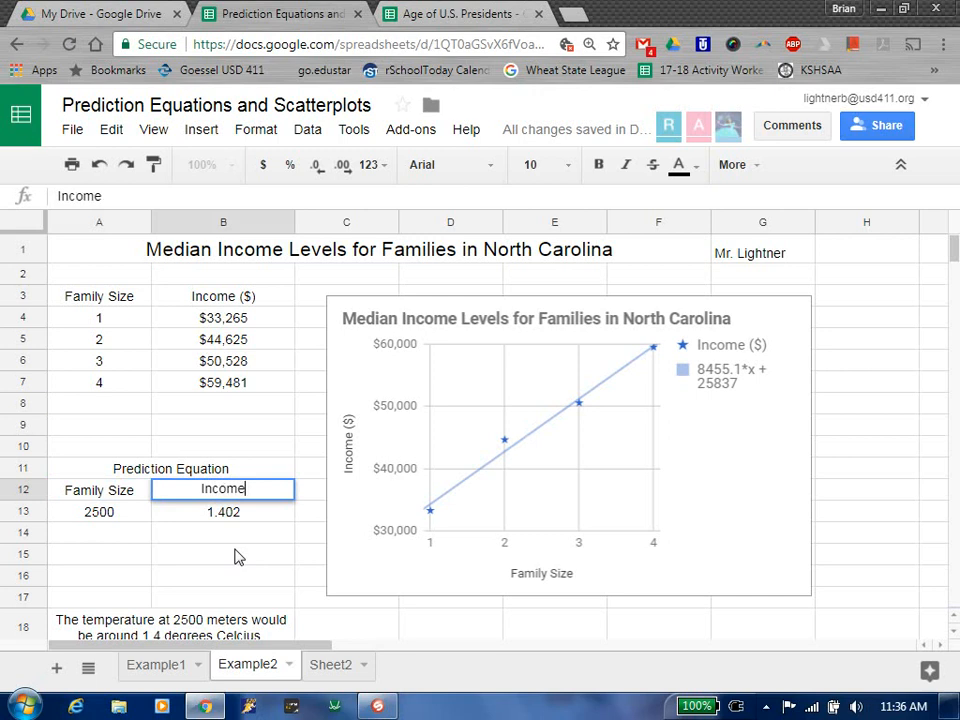
{"action": "type", "text": "=845"}
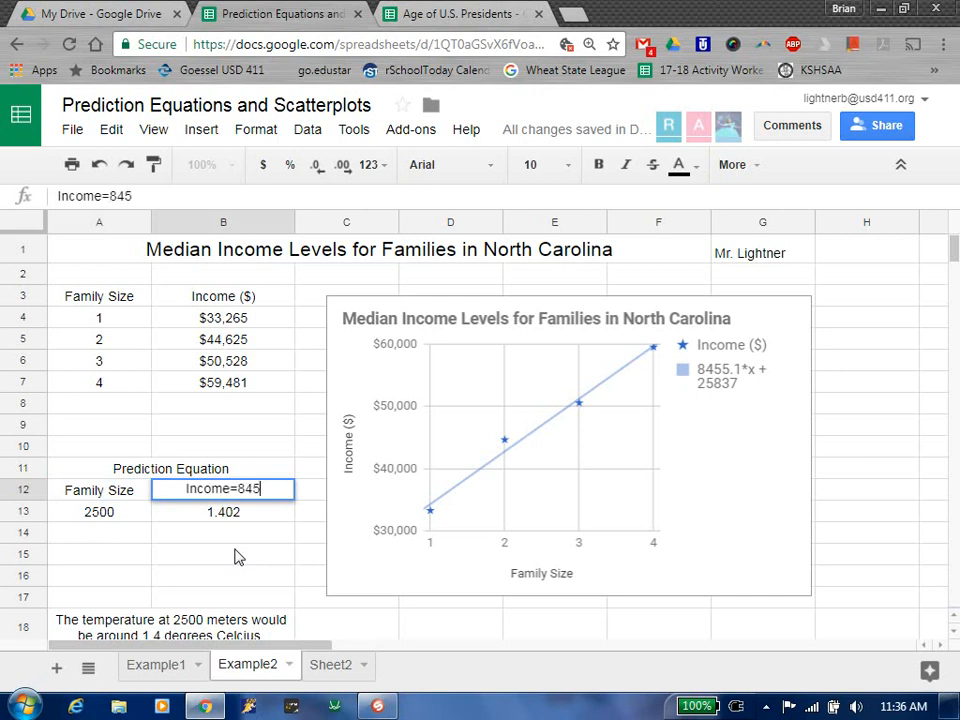
{"action": "type", "text": "5.1*"}
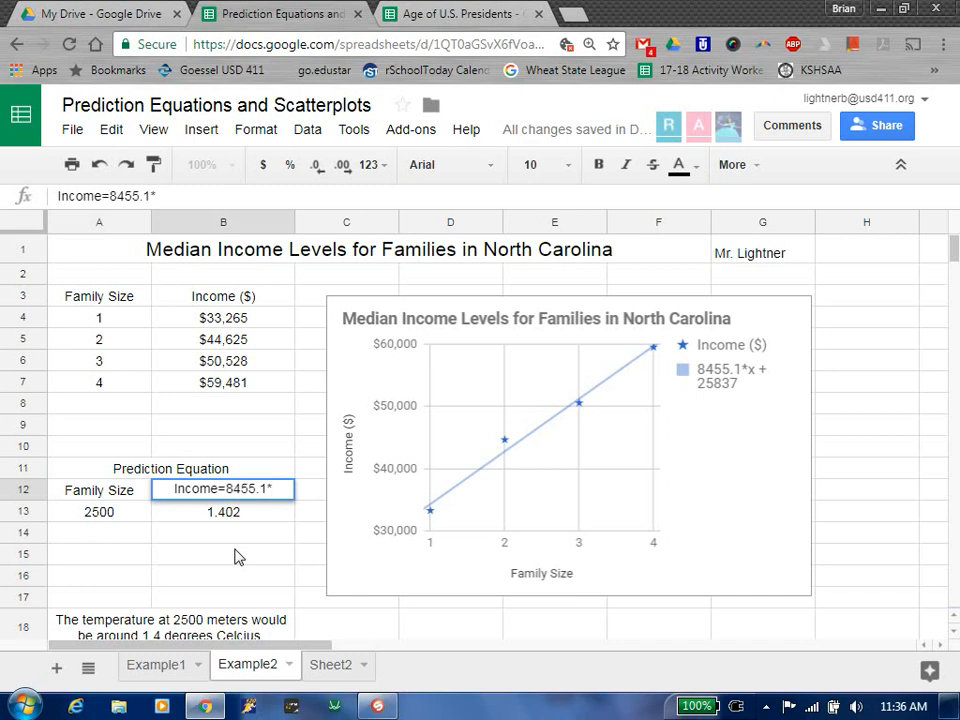
{"action": "type", "text": "x"}
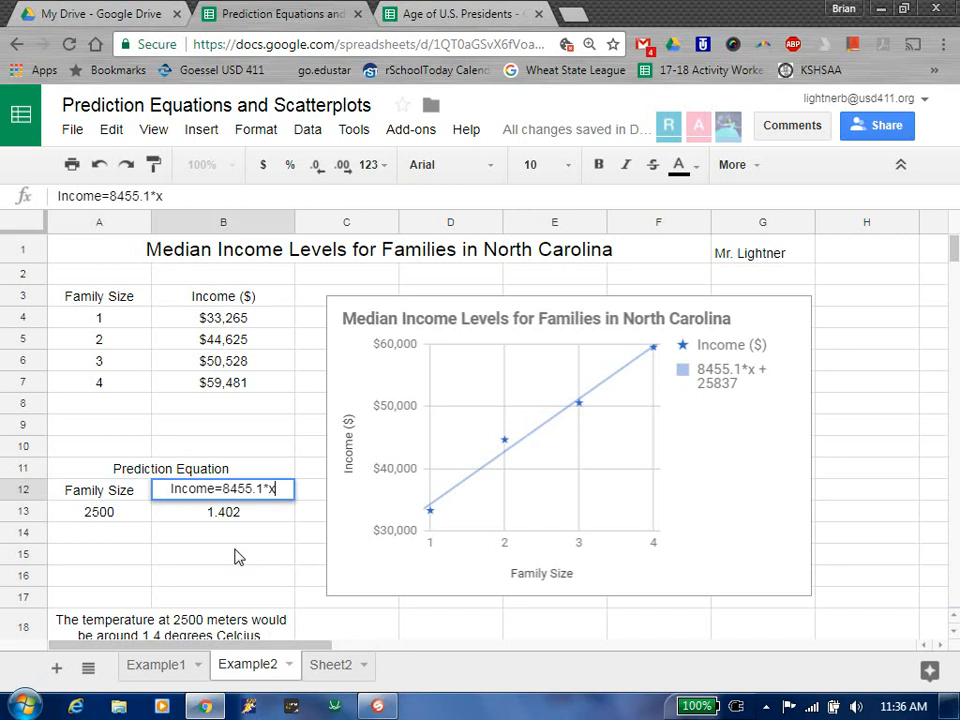
{"action": "type", "text": "+258"}
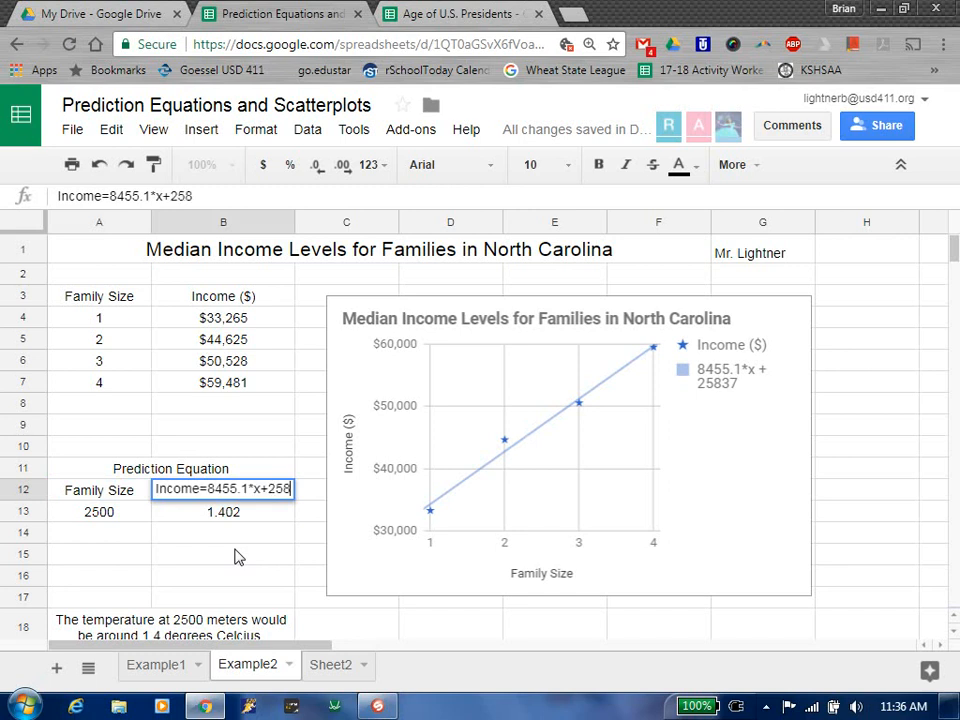
{"action": "type", "text": "37"}
{"action": "key", "text": "Return"}
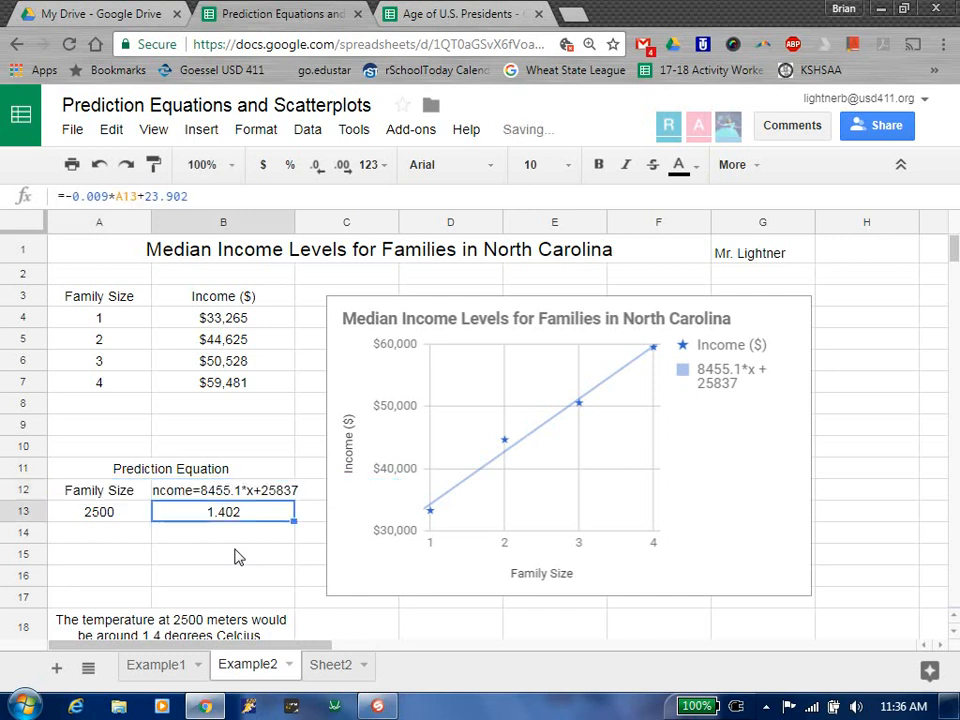
{"action": "left_click_drag", "start_coordinate": [295, 221], "coordinate": [316, 221]}
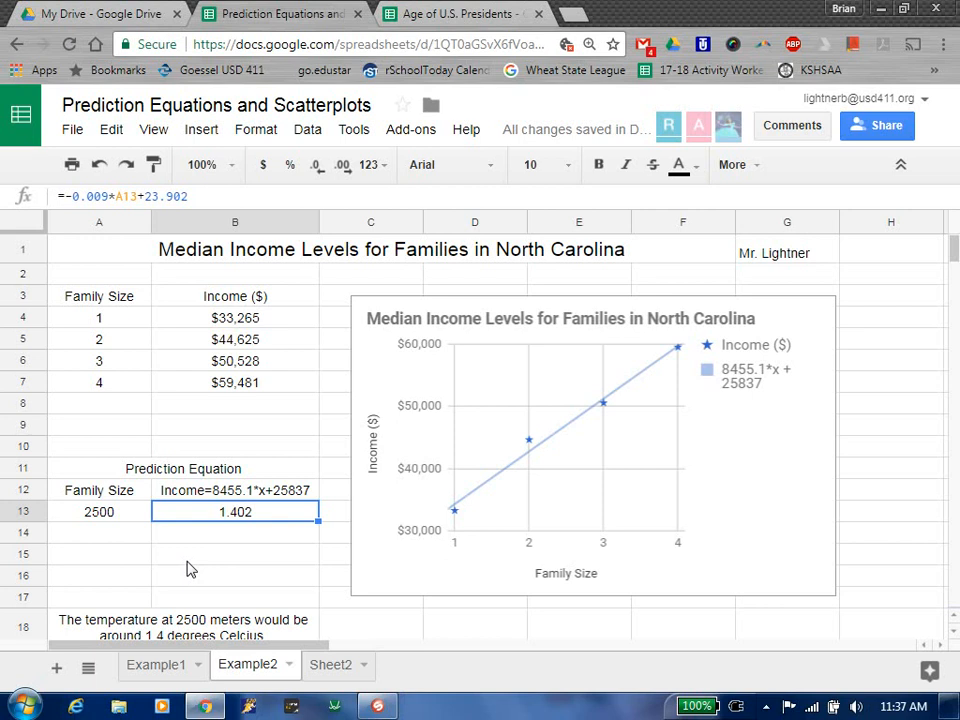
Replace the formula in cell B13 with one starting =8455.1*A13, using the new trendline slope and the family size cell.
{"action": "key", "text": "Down"}
{"action": "key", "text": "Up"}
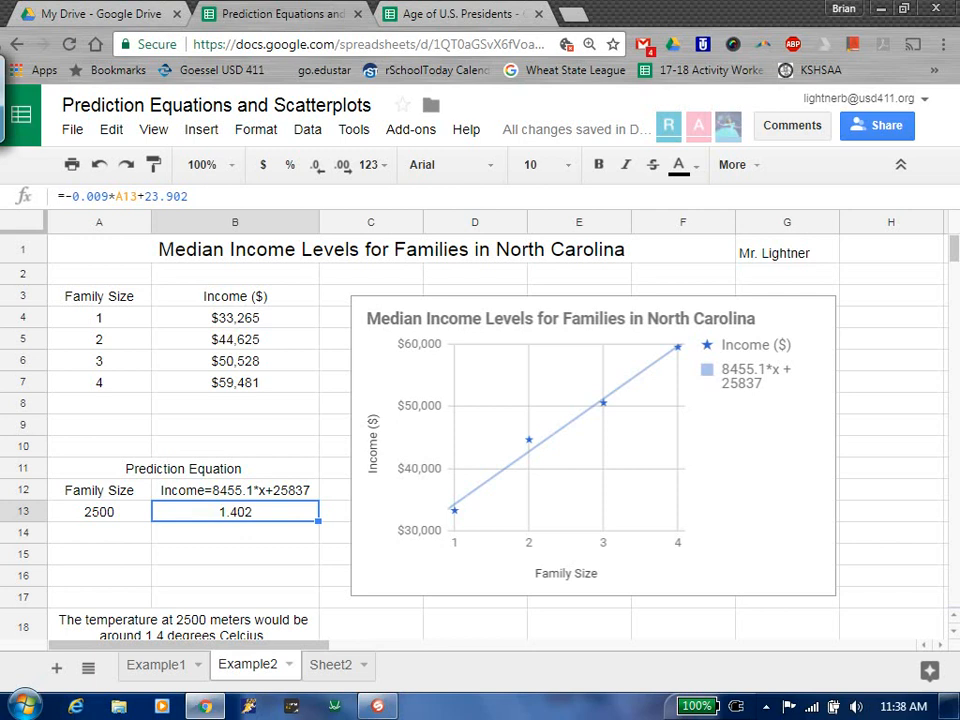
{"action": "type", "text": "="}
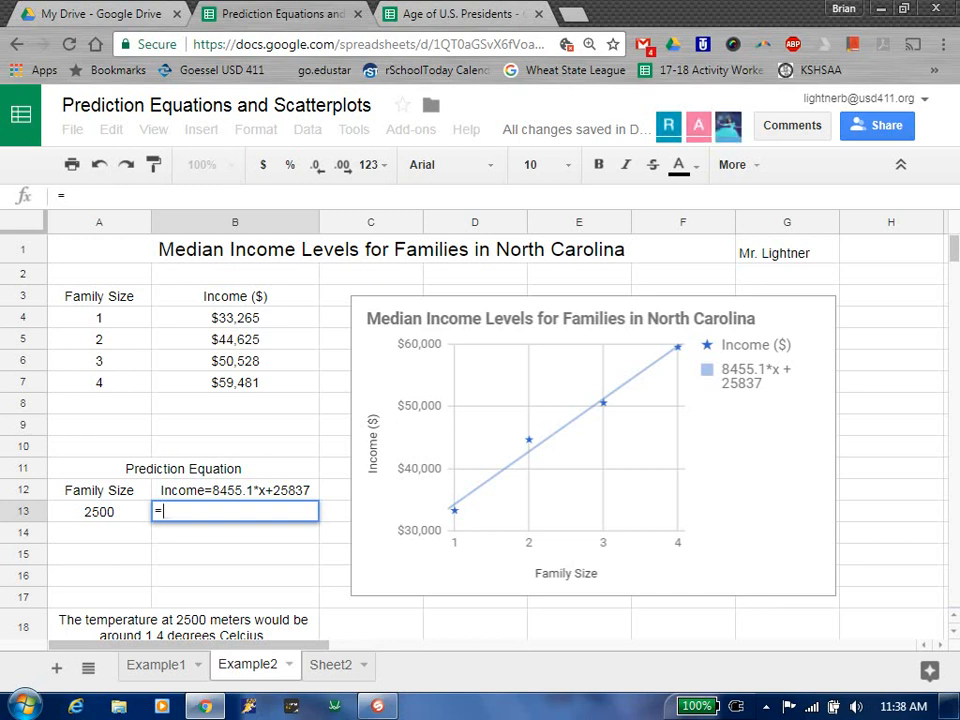
{"action": "type", "text": "8455.1"}
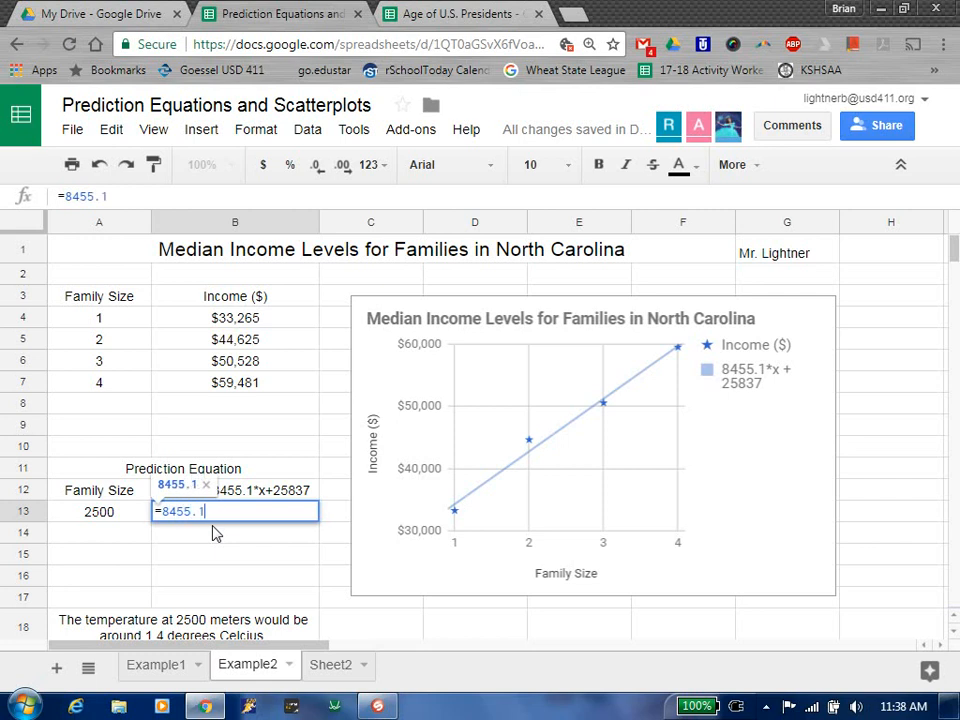
{"action": "type", "text": "*"}
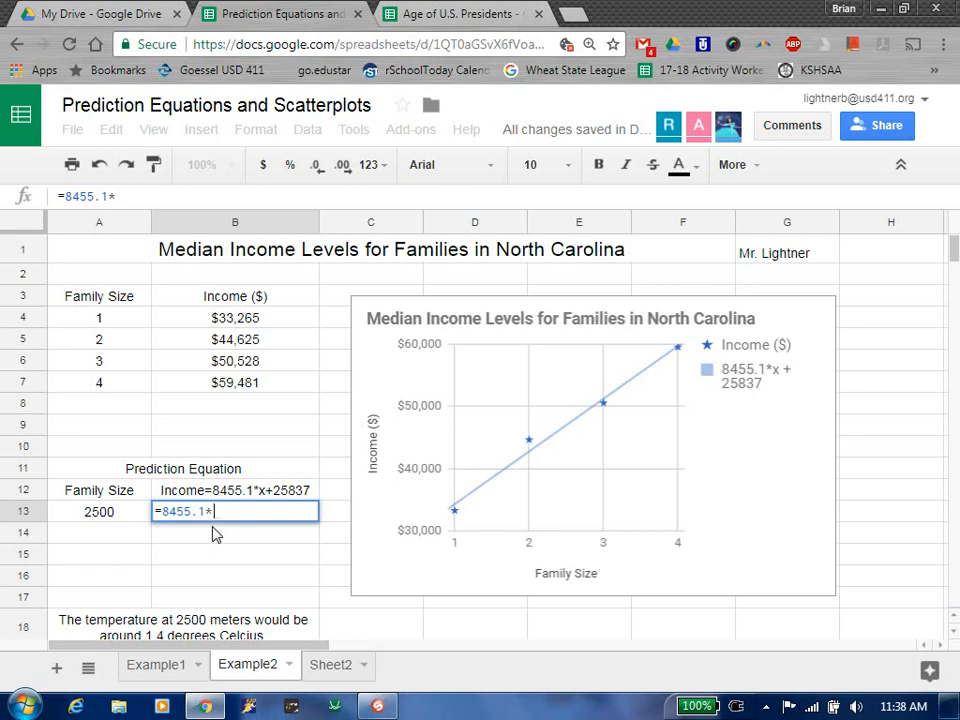
{"action": "type", "text": "A13"}
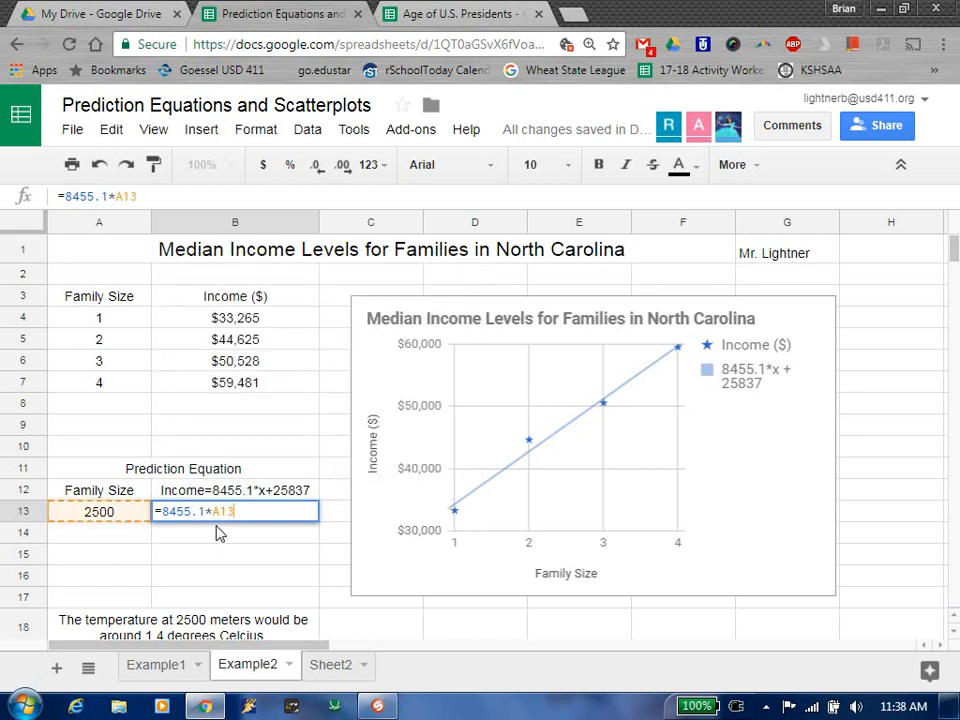